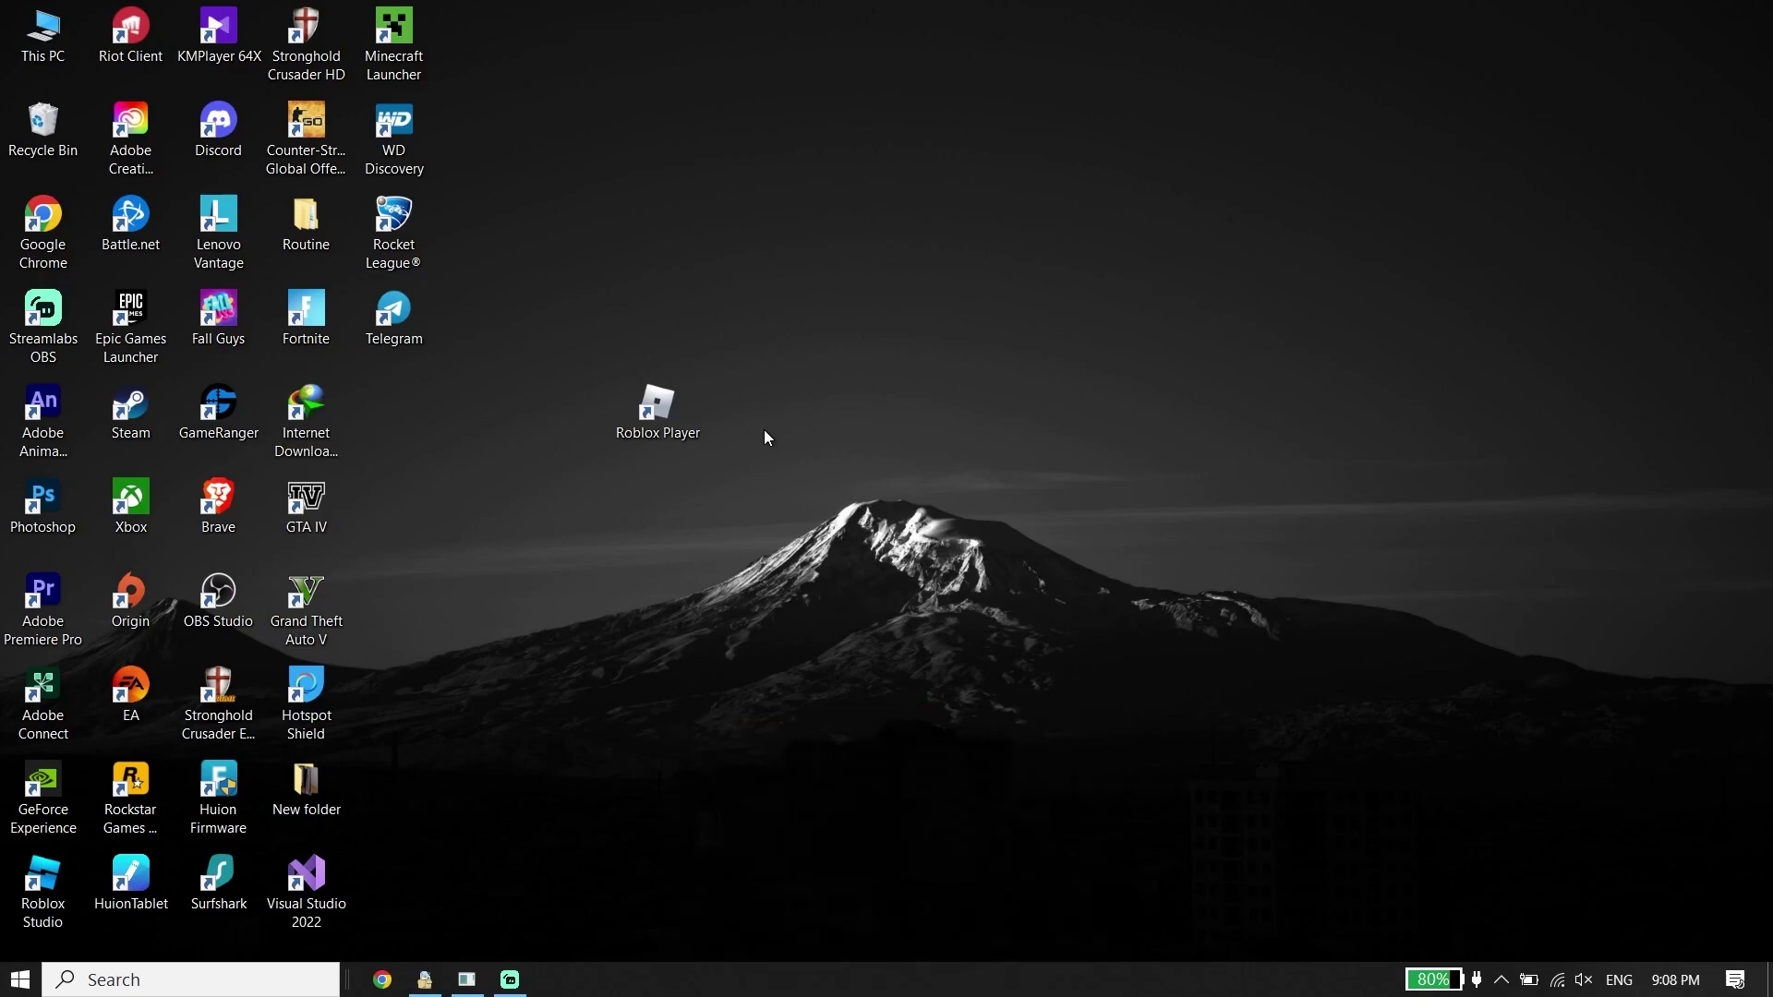
Open This PC's Properties from its desktop context menu to show the About page.
{"action": "left_click", "coordinate": [46, 54]}
{"action": "right_click", "coordinate": [33, 21]}
{"action": "key", "text": "Escape"}
{"action": "right_click", "coordinate": [33, 18]}
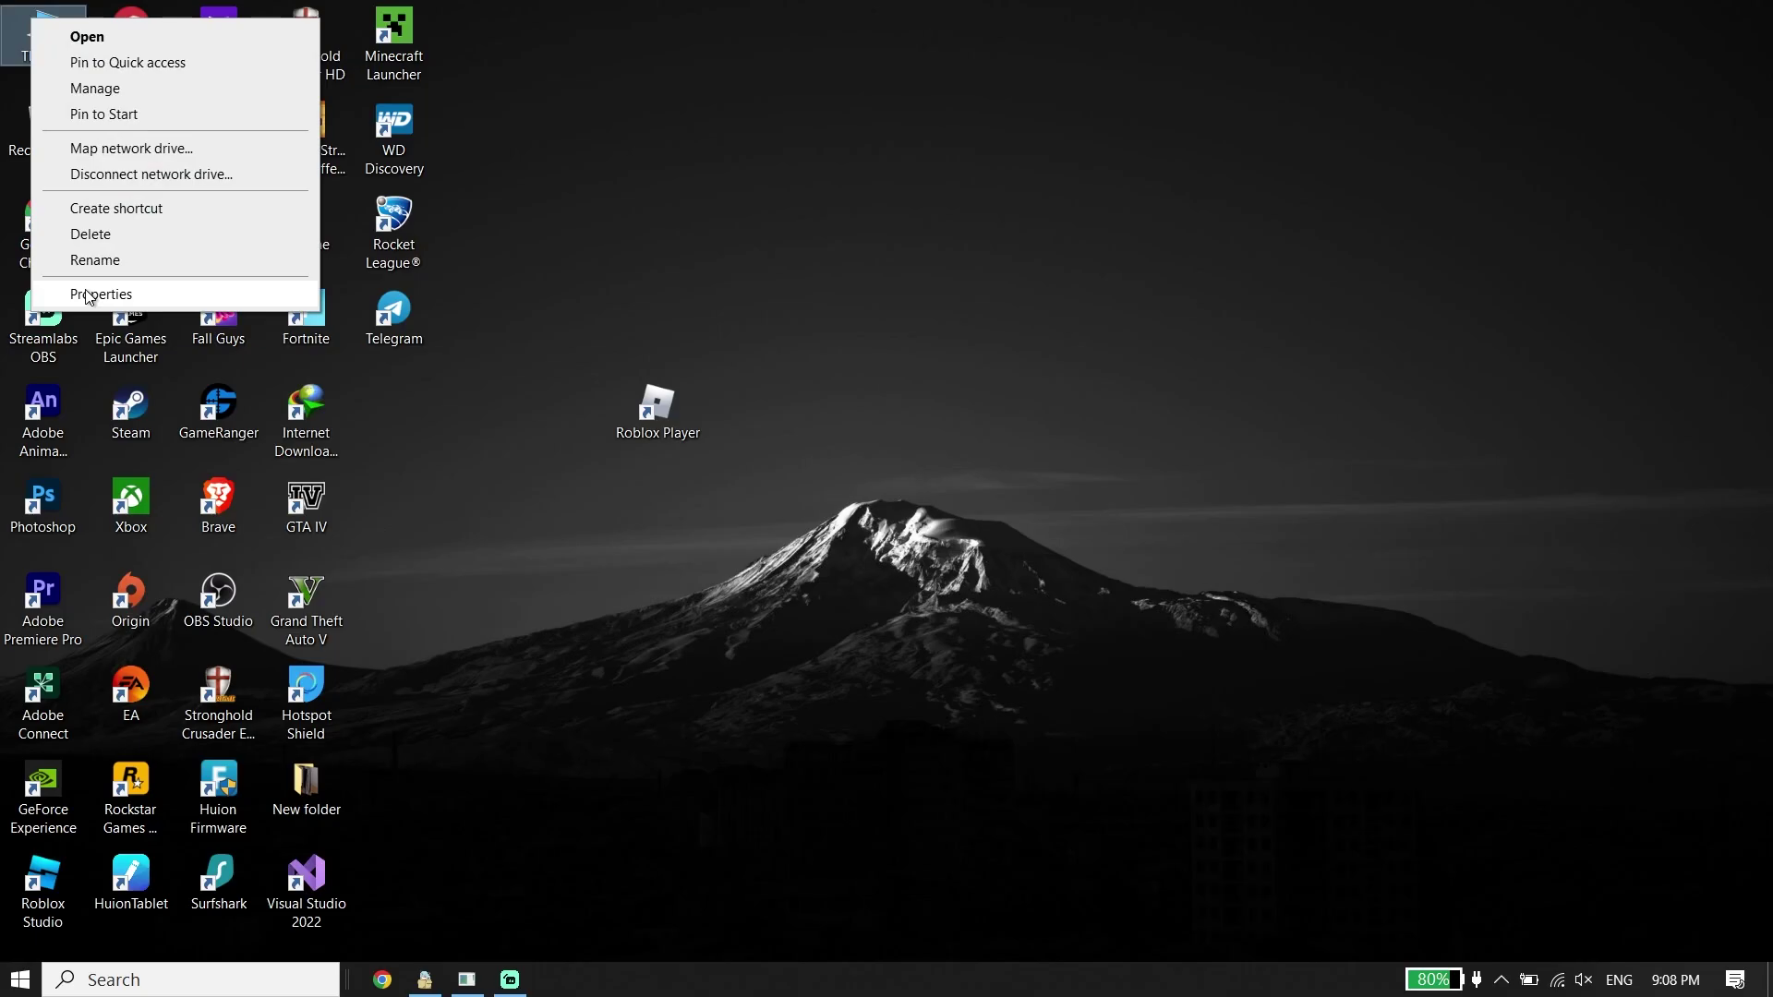
{"action": "left_click", "coordinate": [88, 295]}
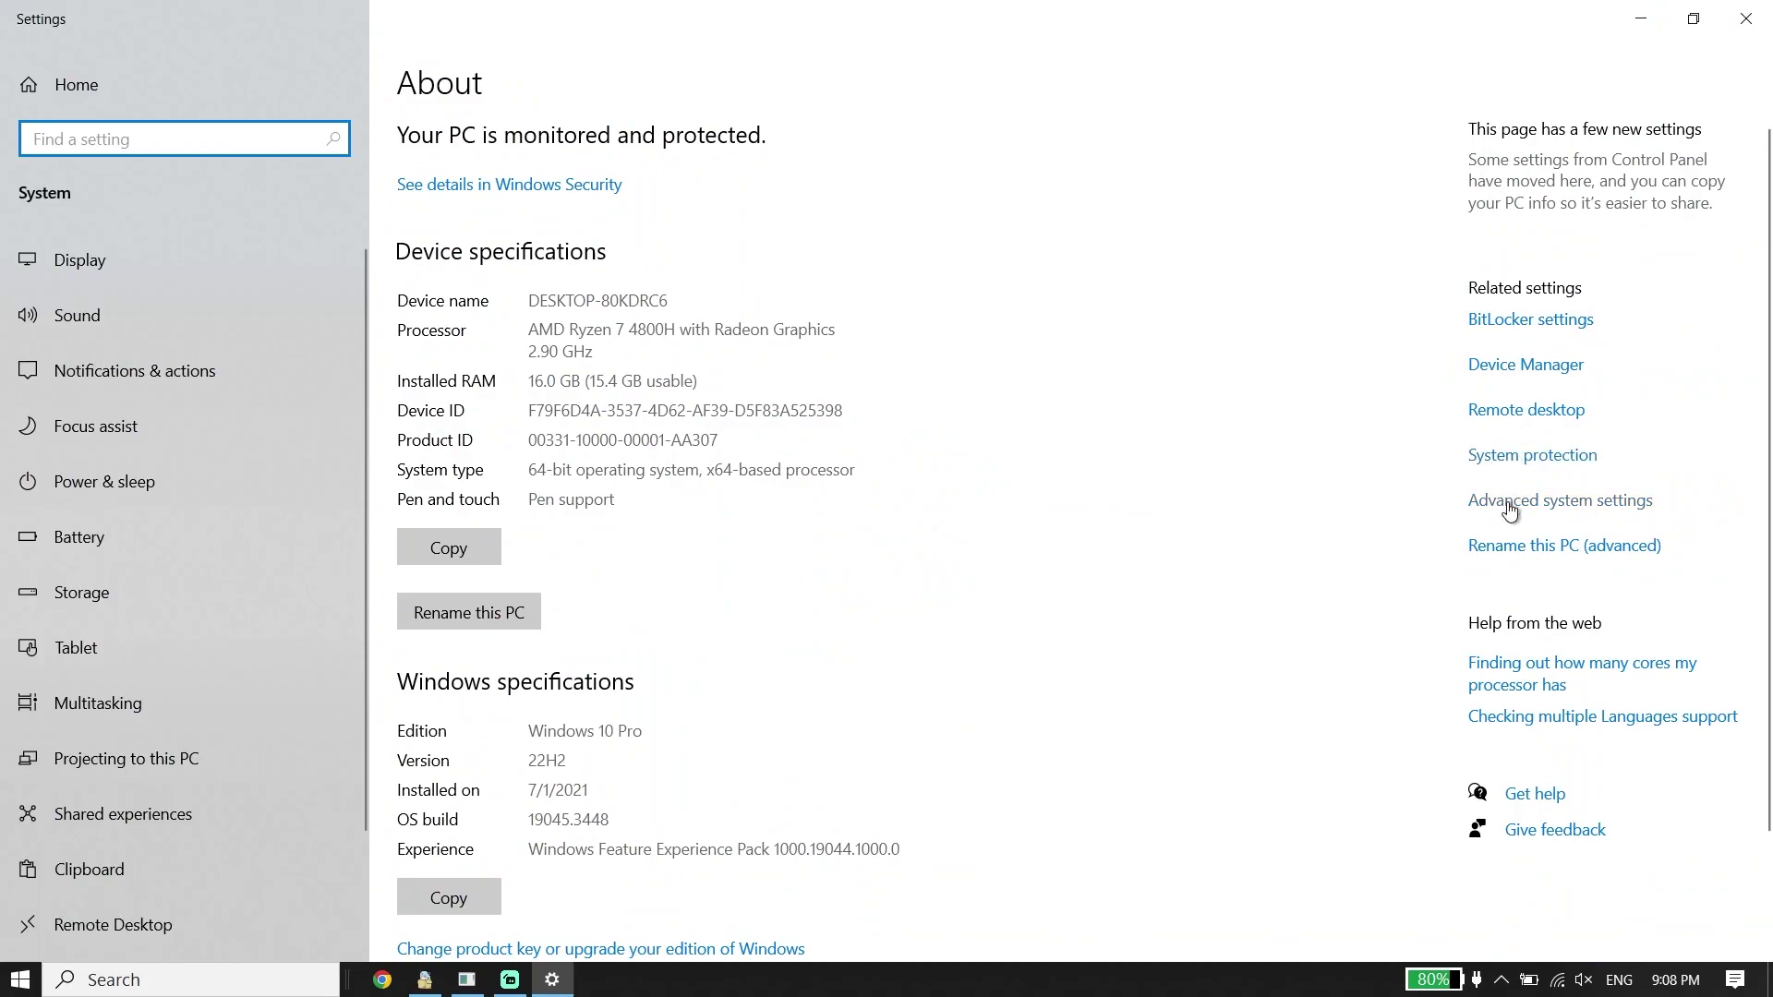
Choose 'Adjust for best performance' in Performance Options, then close it and System Properties.
{"action": "left_click", "coordinate": [1510, 503]}
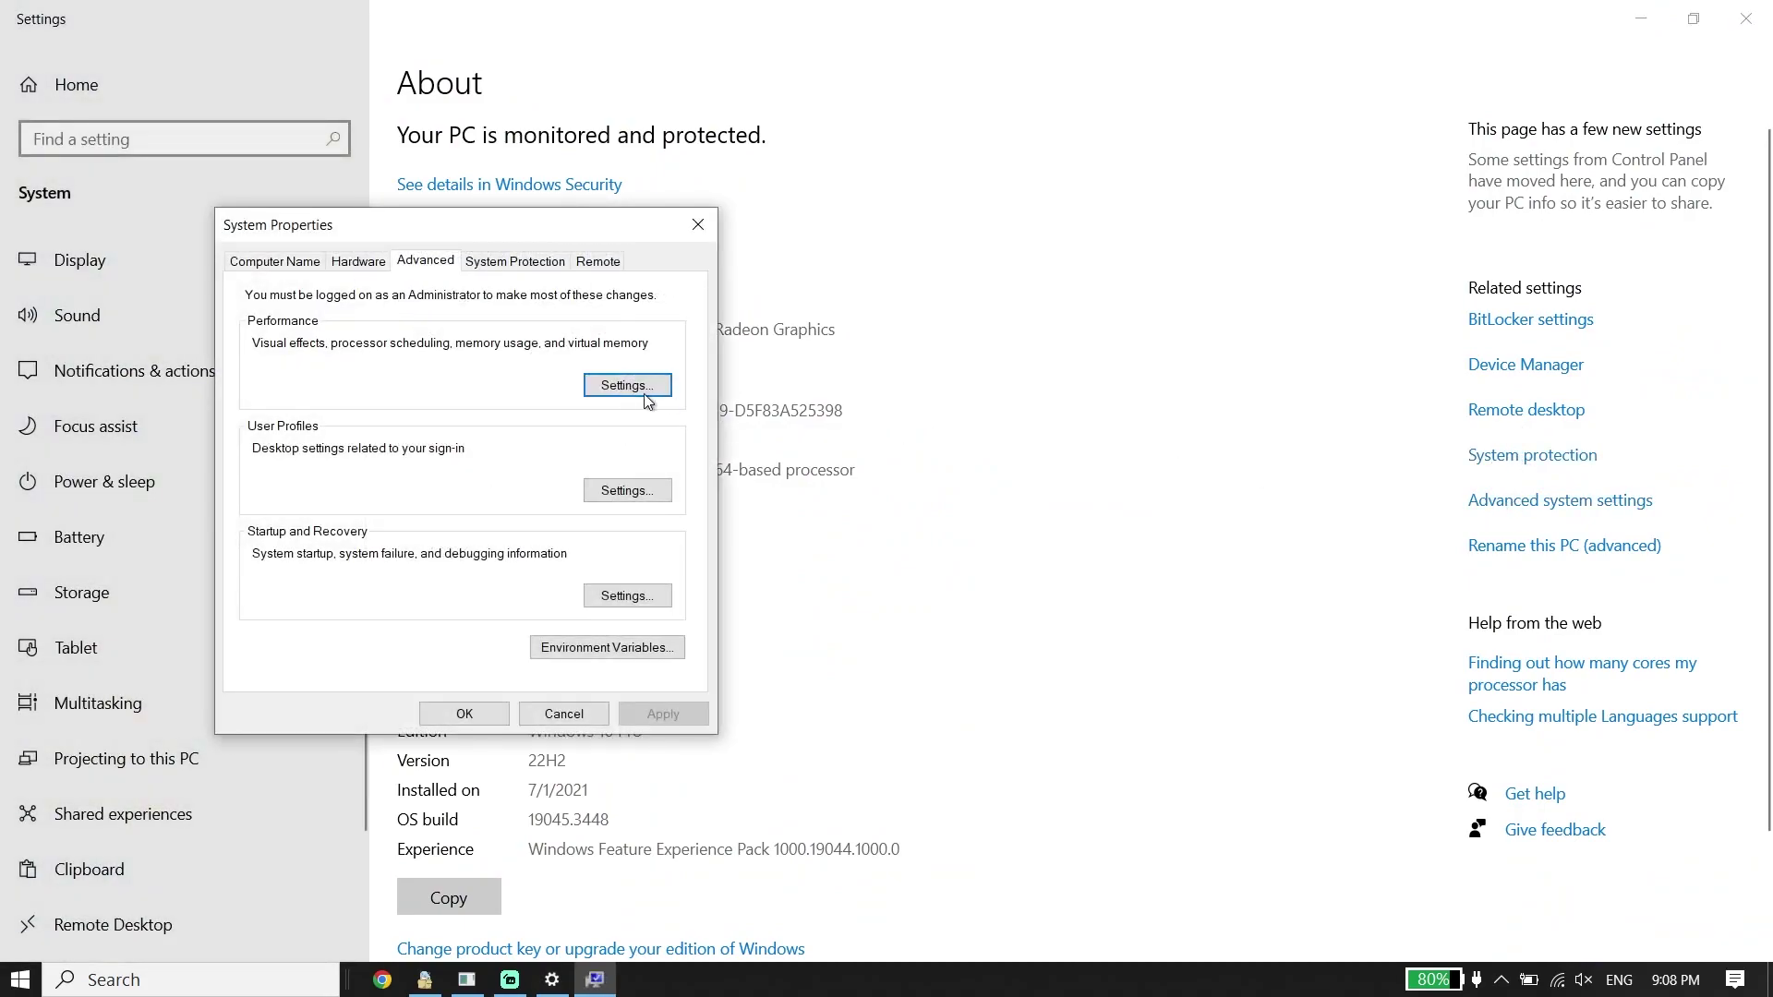
{"action": "left_click", "coordinate": [645, 381]}
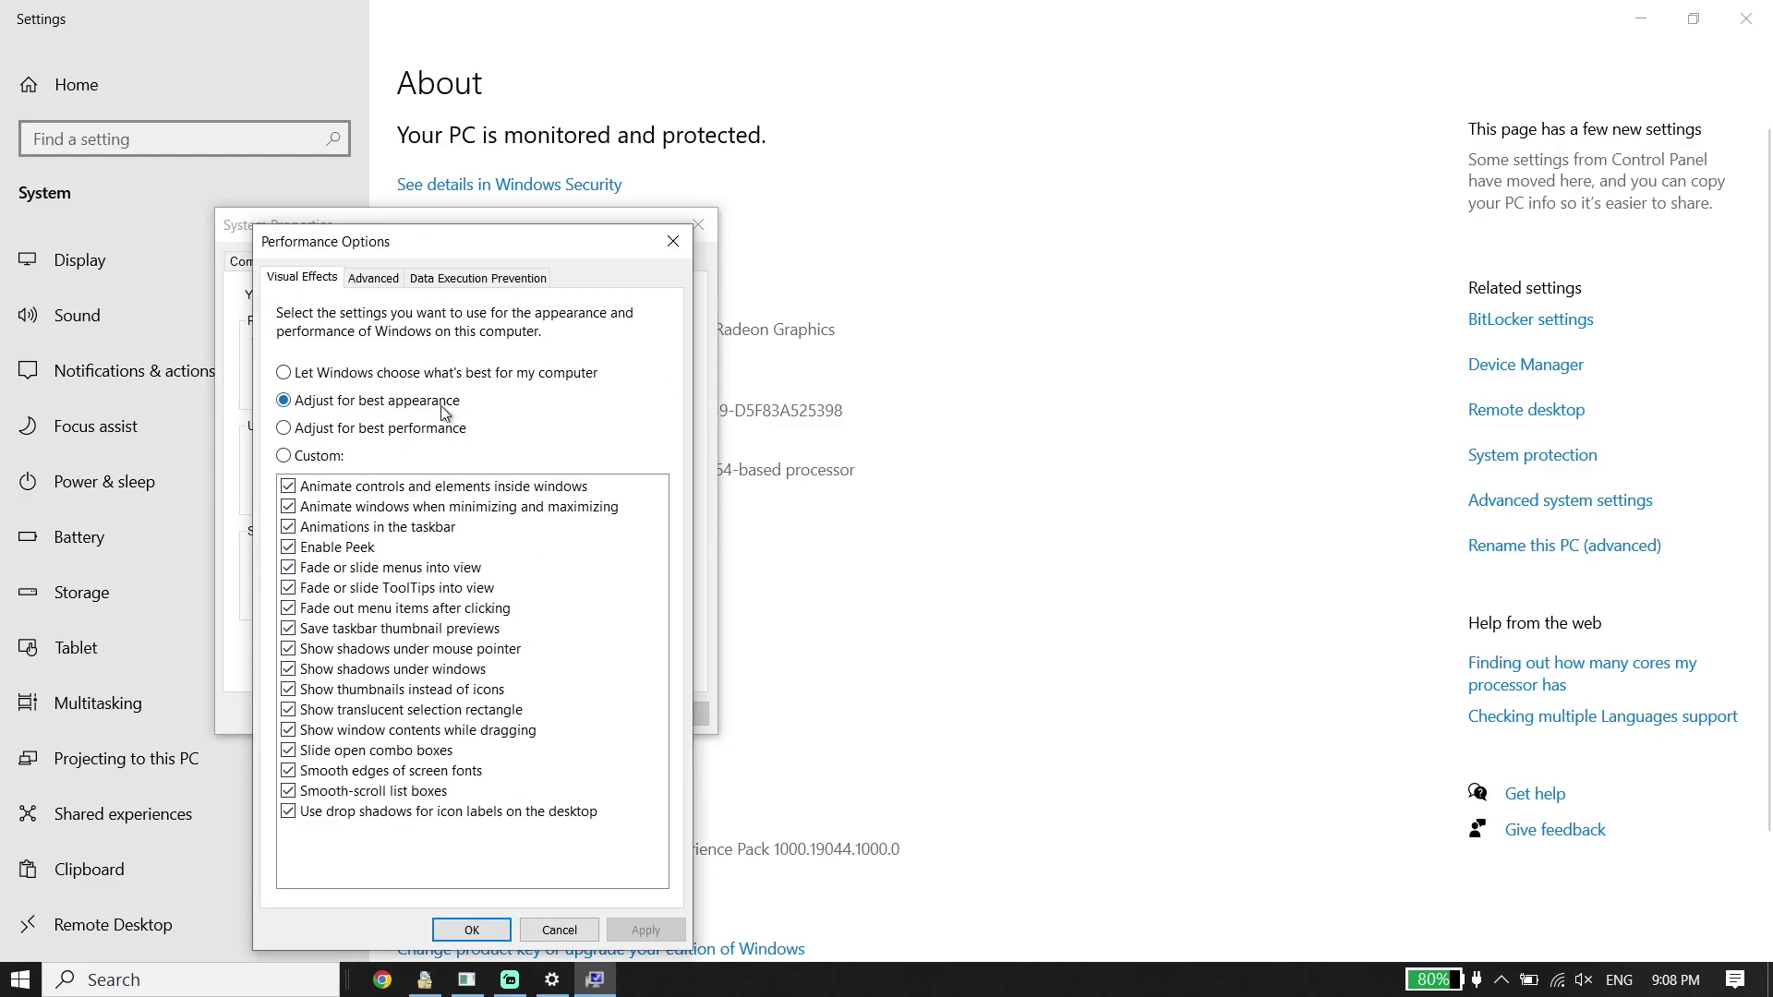
{"action": "left_click_drag", "start_coordinate": [335, 242], "coordinate": [767, 187]}
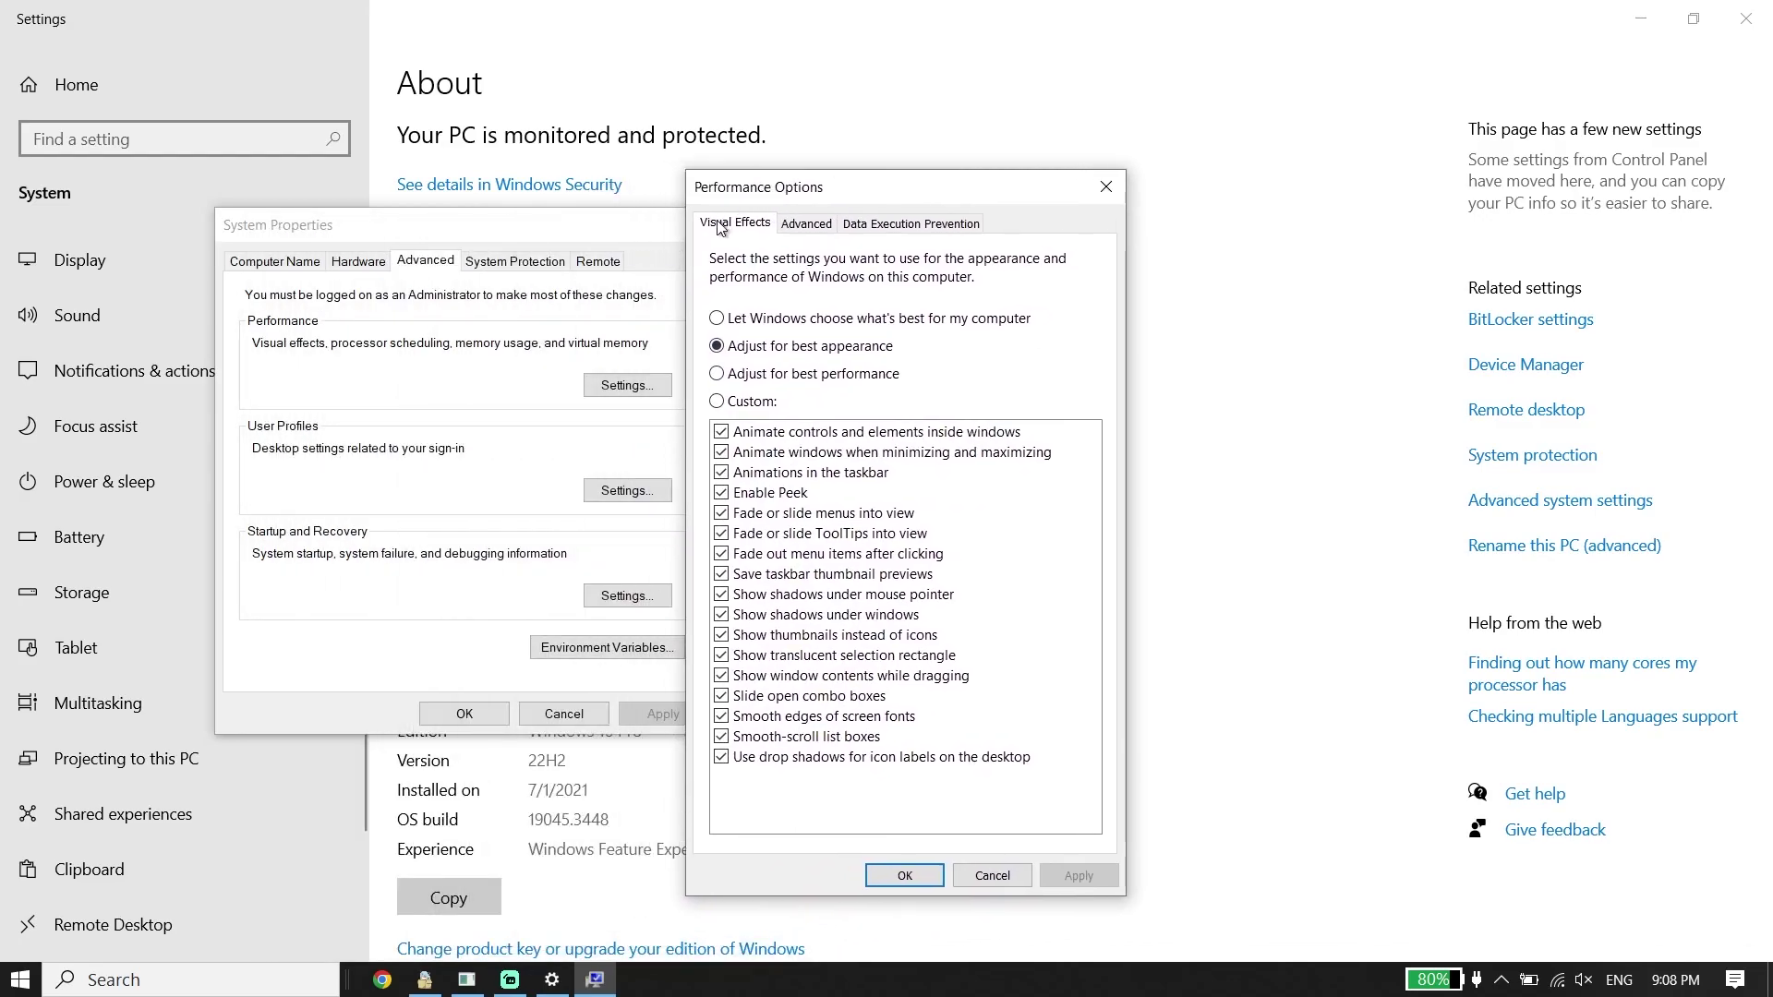
{"action": "left_click", "coordinate": [717, 374]}
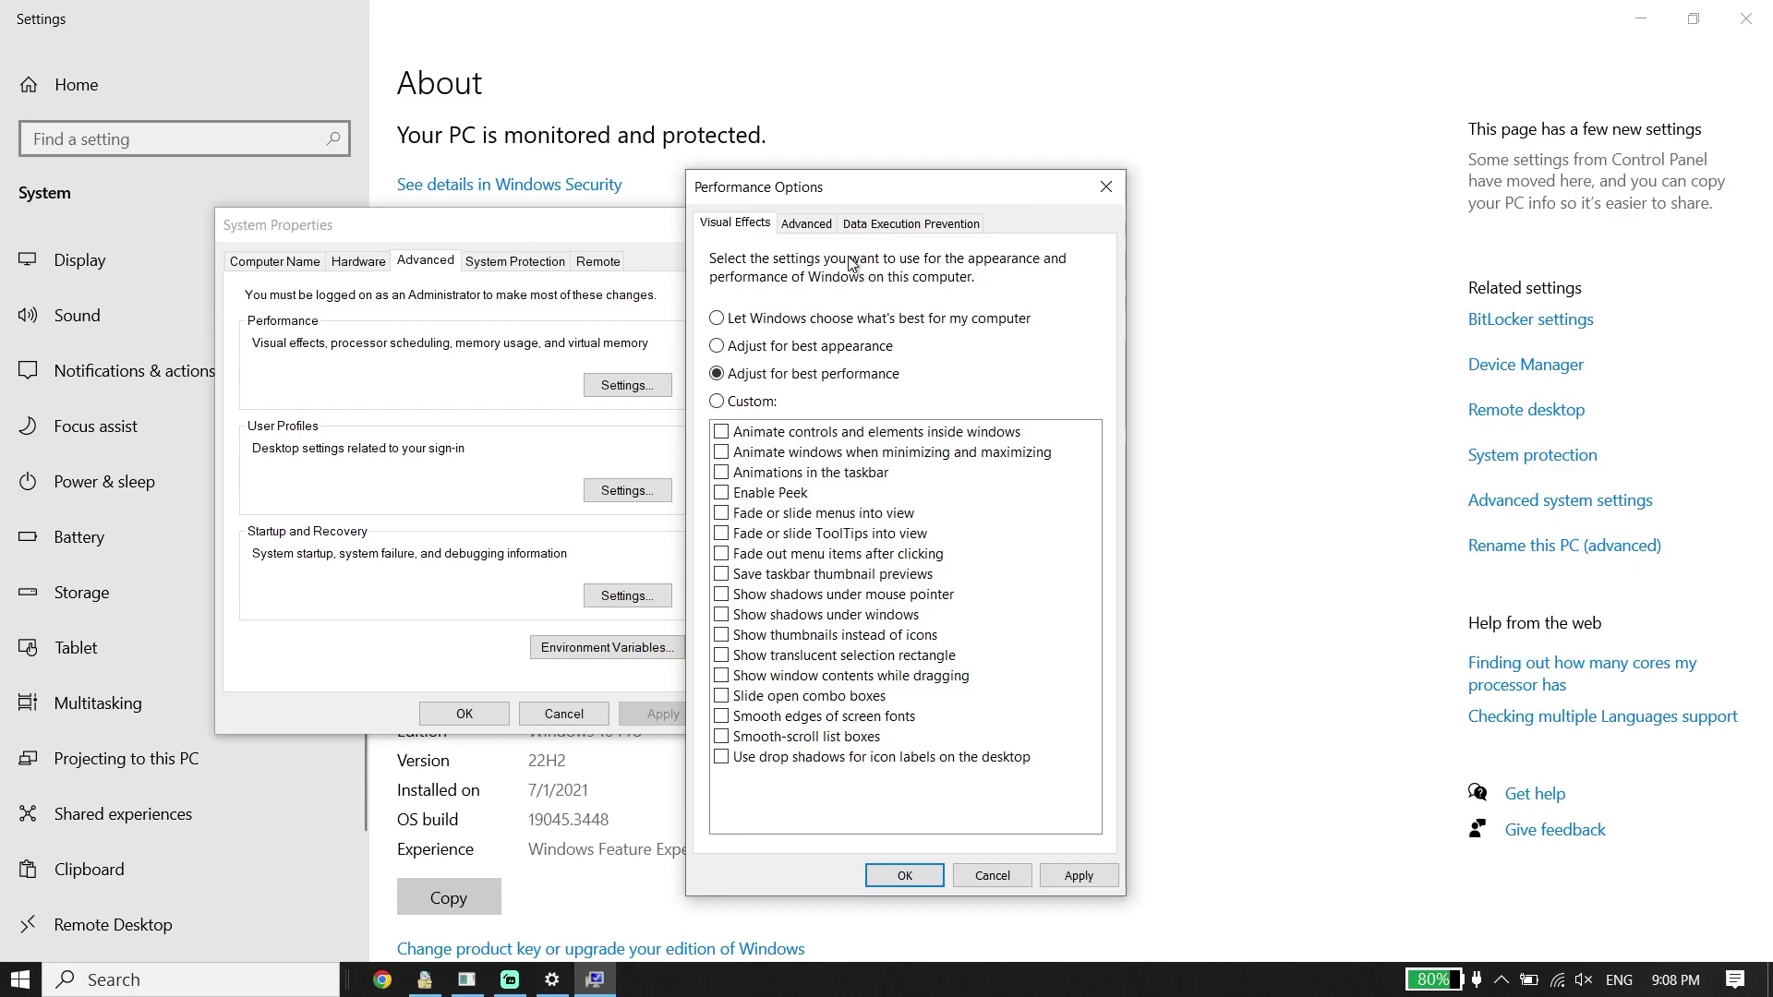
{"action": "left_click", "coordinate": [1104, 183]}
{"action": "left_click", "coordinate": [696, 225]}
Reopen Settings, confirm Game Mode is On under Gaming, and return to the Settings home.
{"action": "key", "text": "alt+F4"}
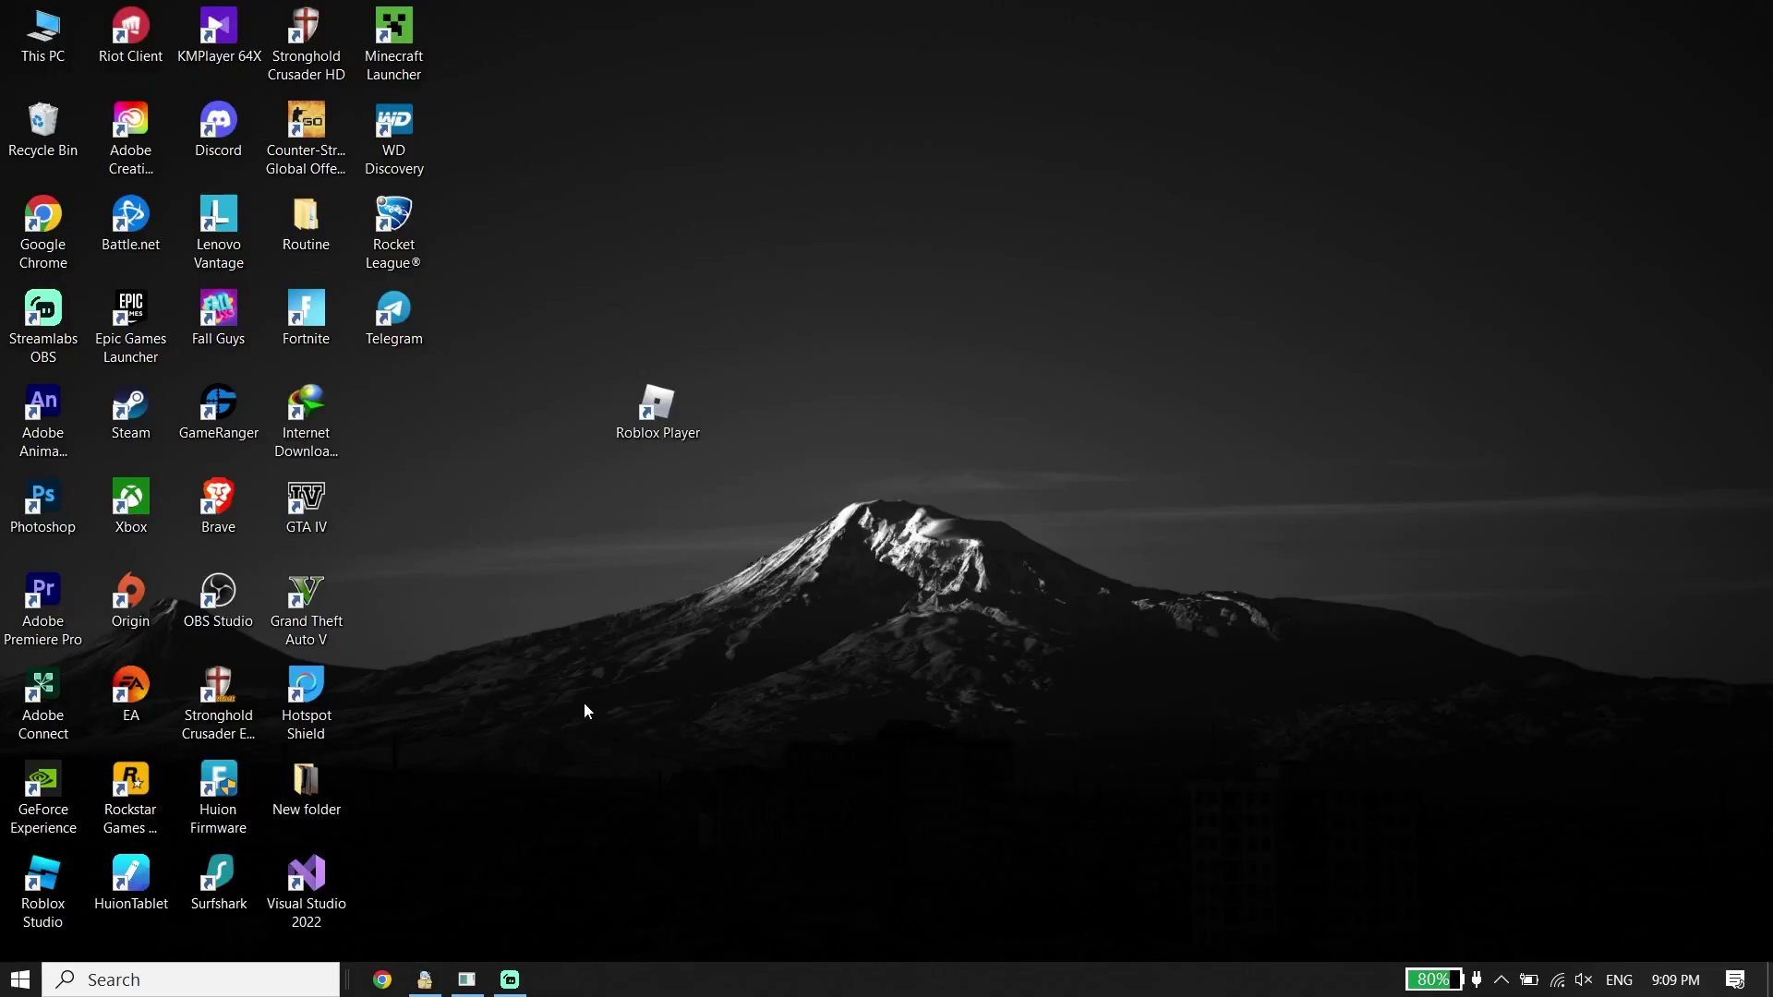
{"action": "left_click", "coordinate": [148, 980]}
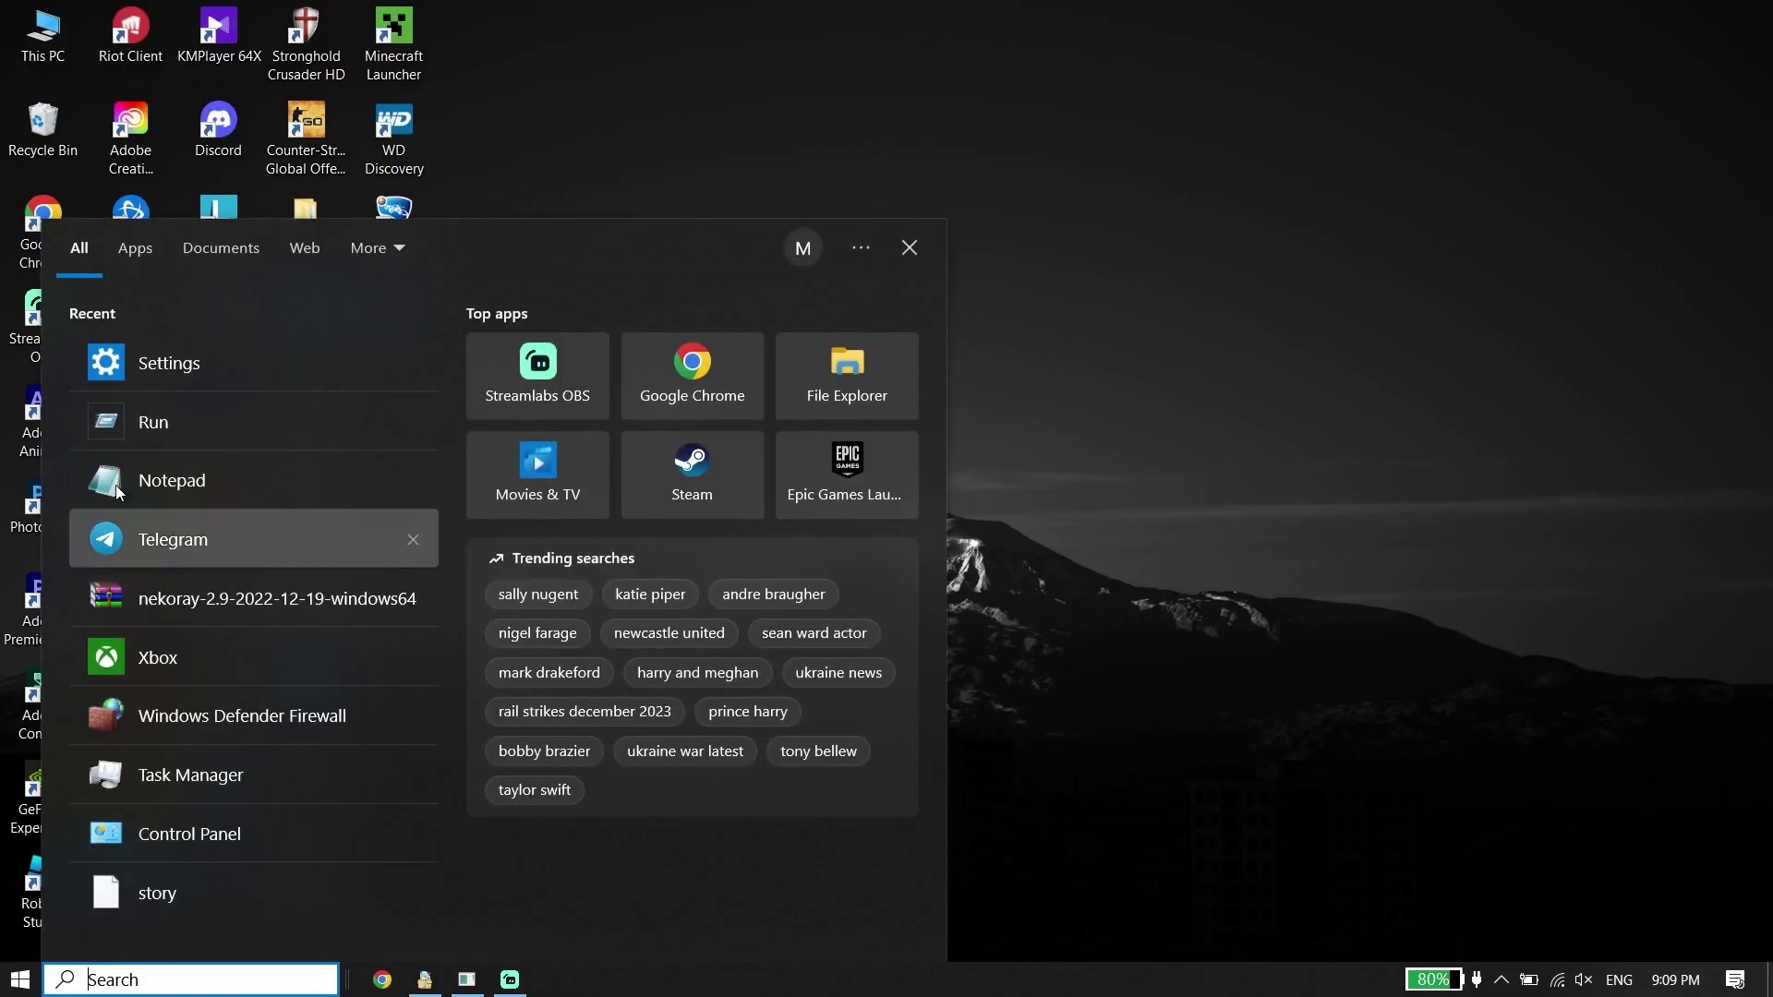
{"action": "left_click", "coordinate": [137, 344]}
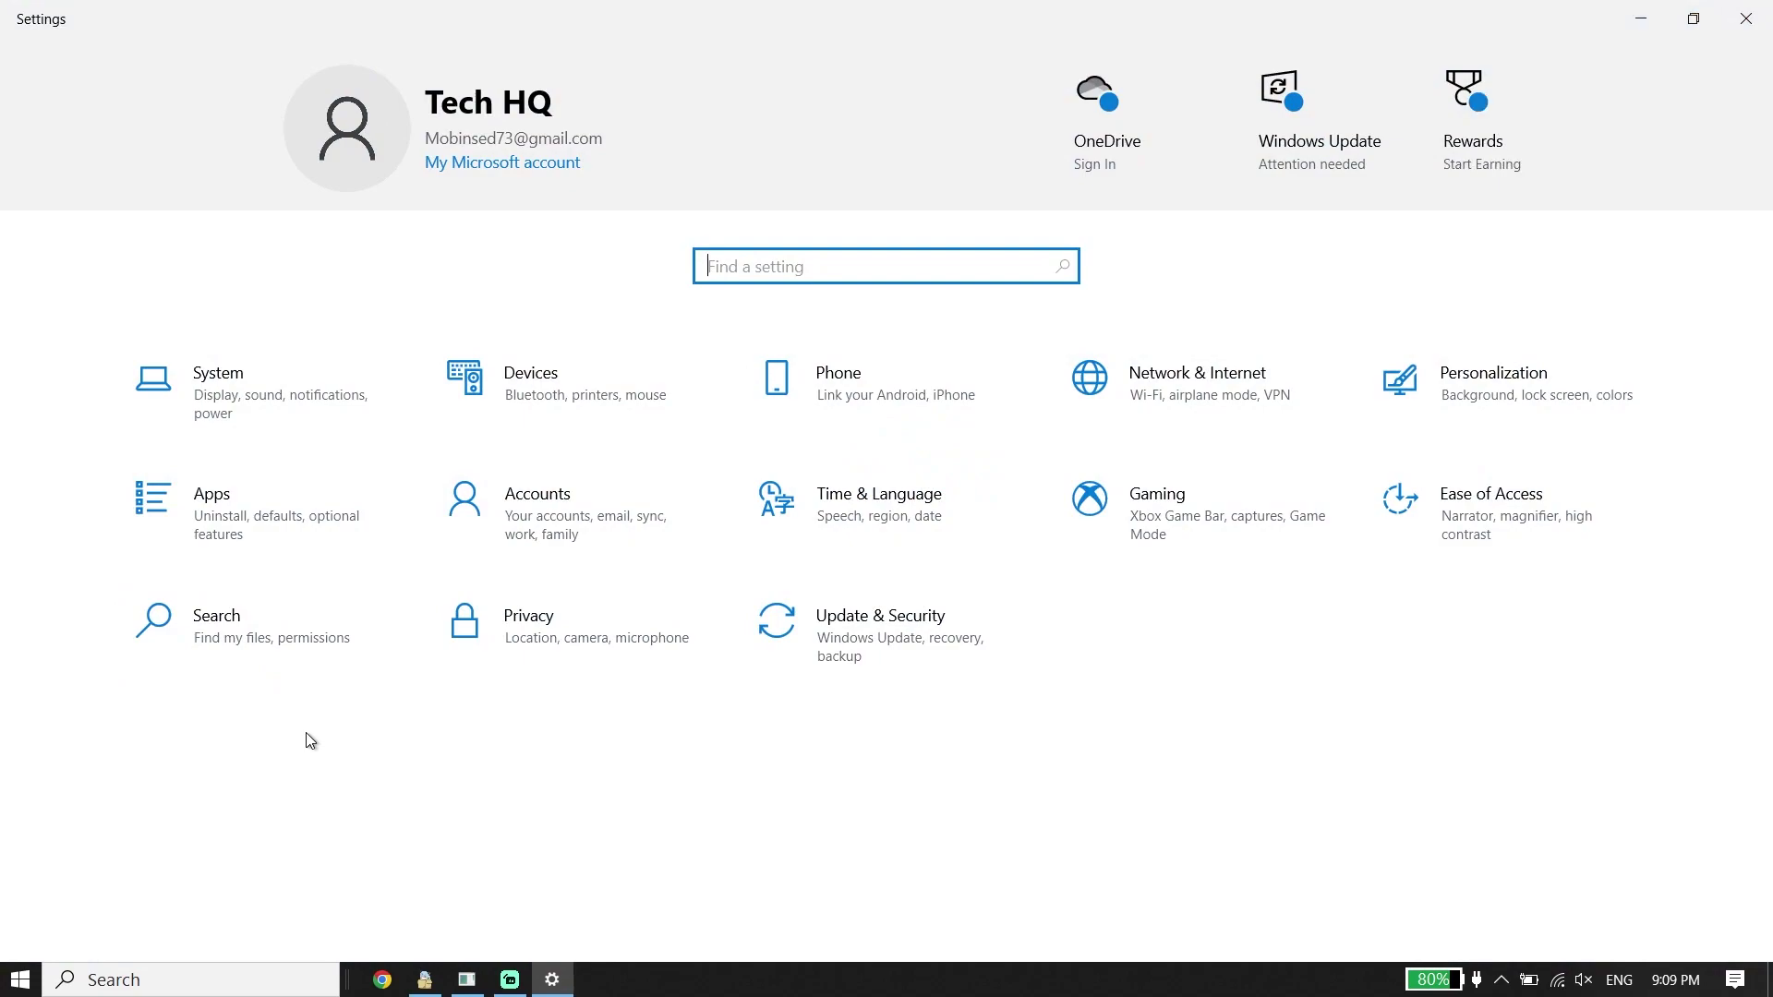
{"action": "left_click", "coordinate": [1187, 554]}
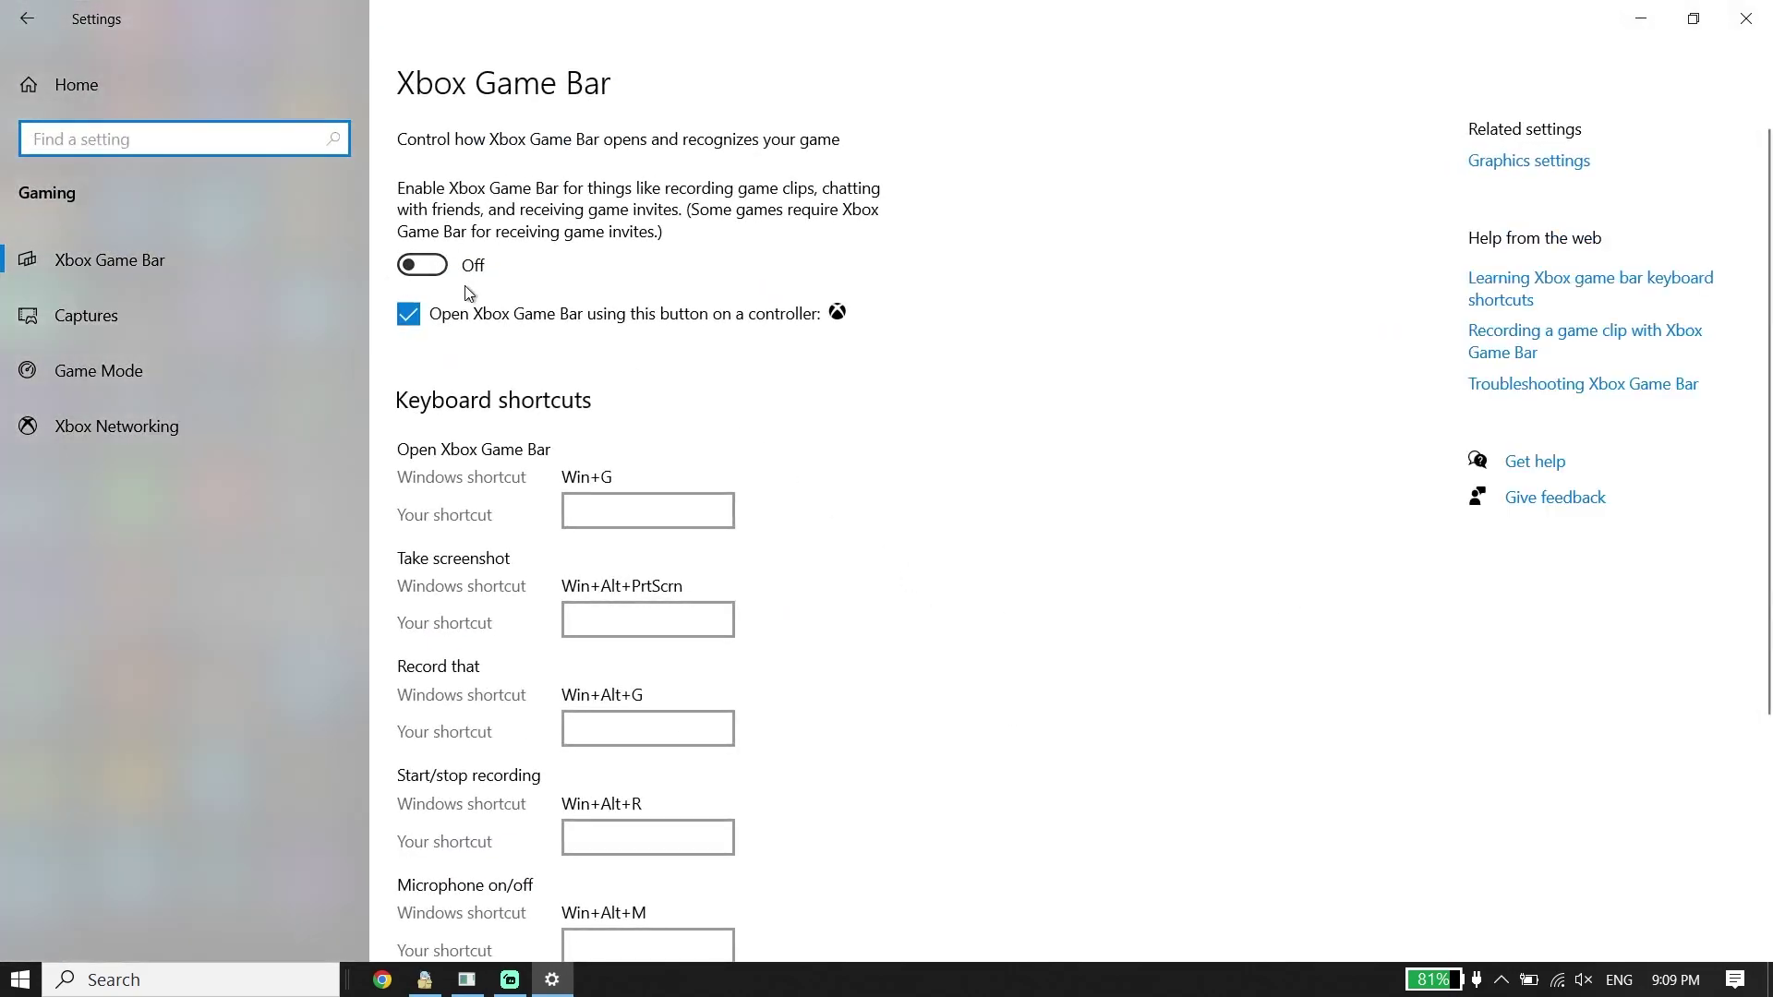
{"action": "left_click", "coordinate": [134, 406]}
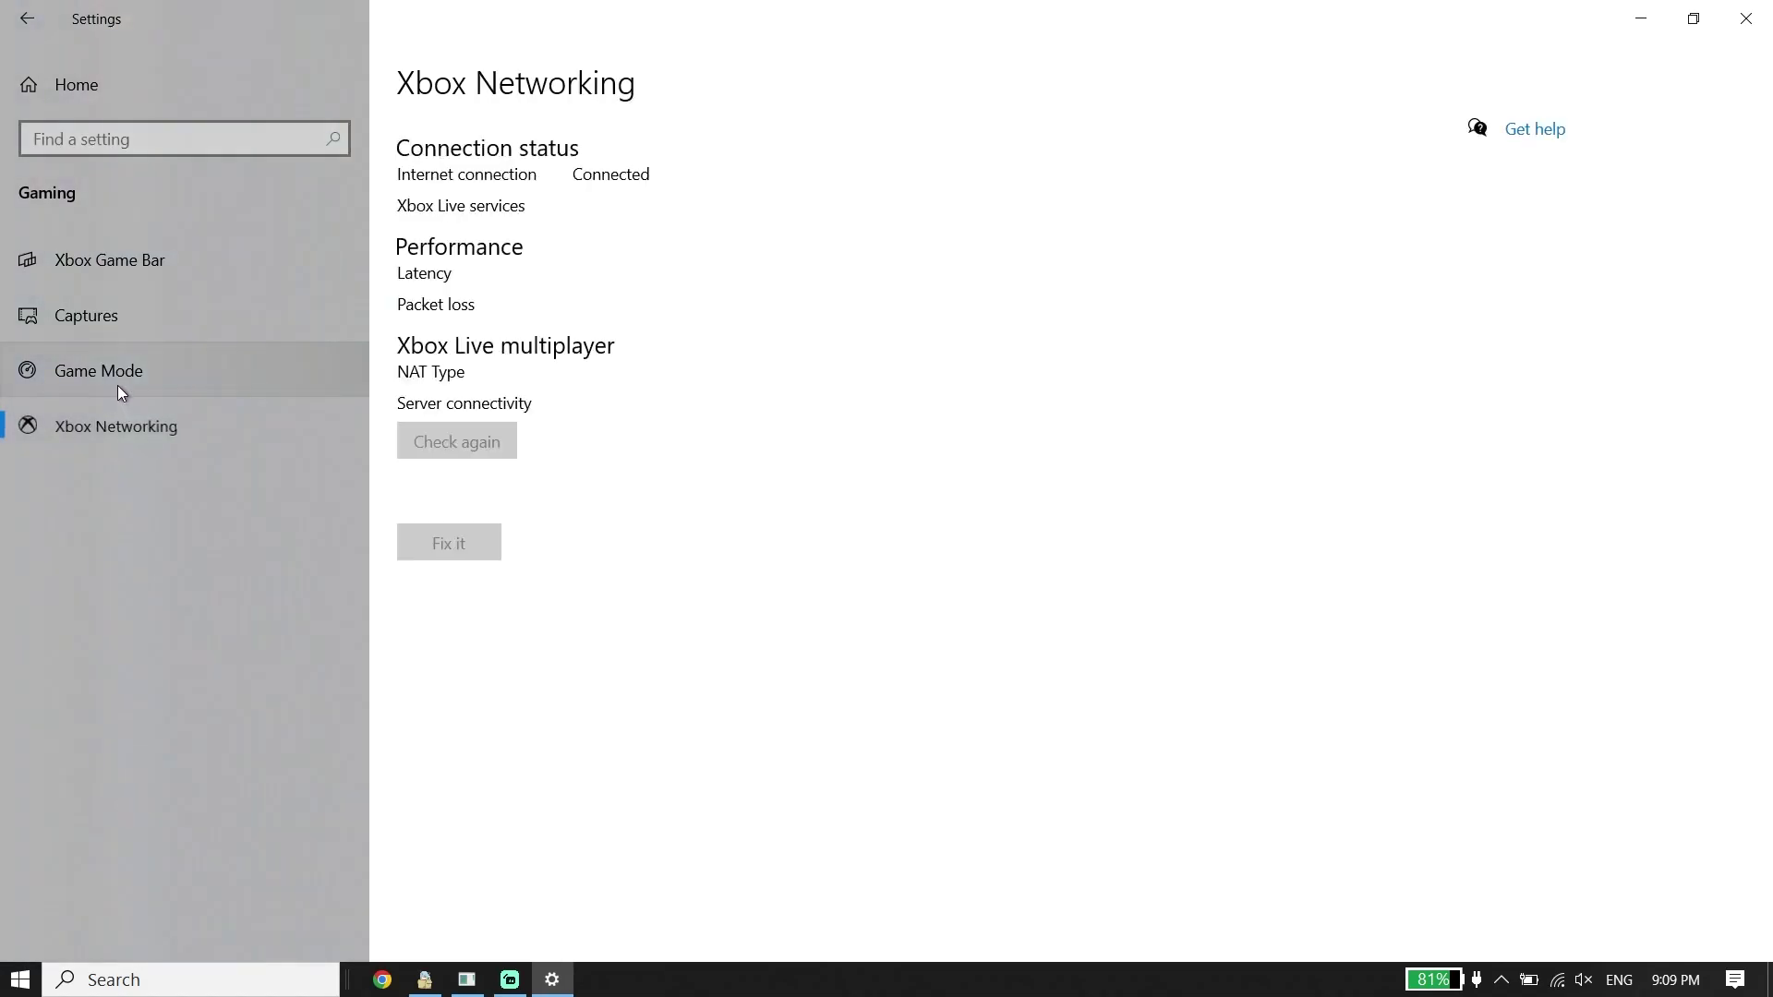
{"action": "left_click", "coordinate": [118, 385]}
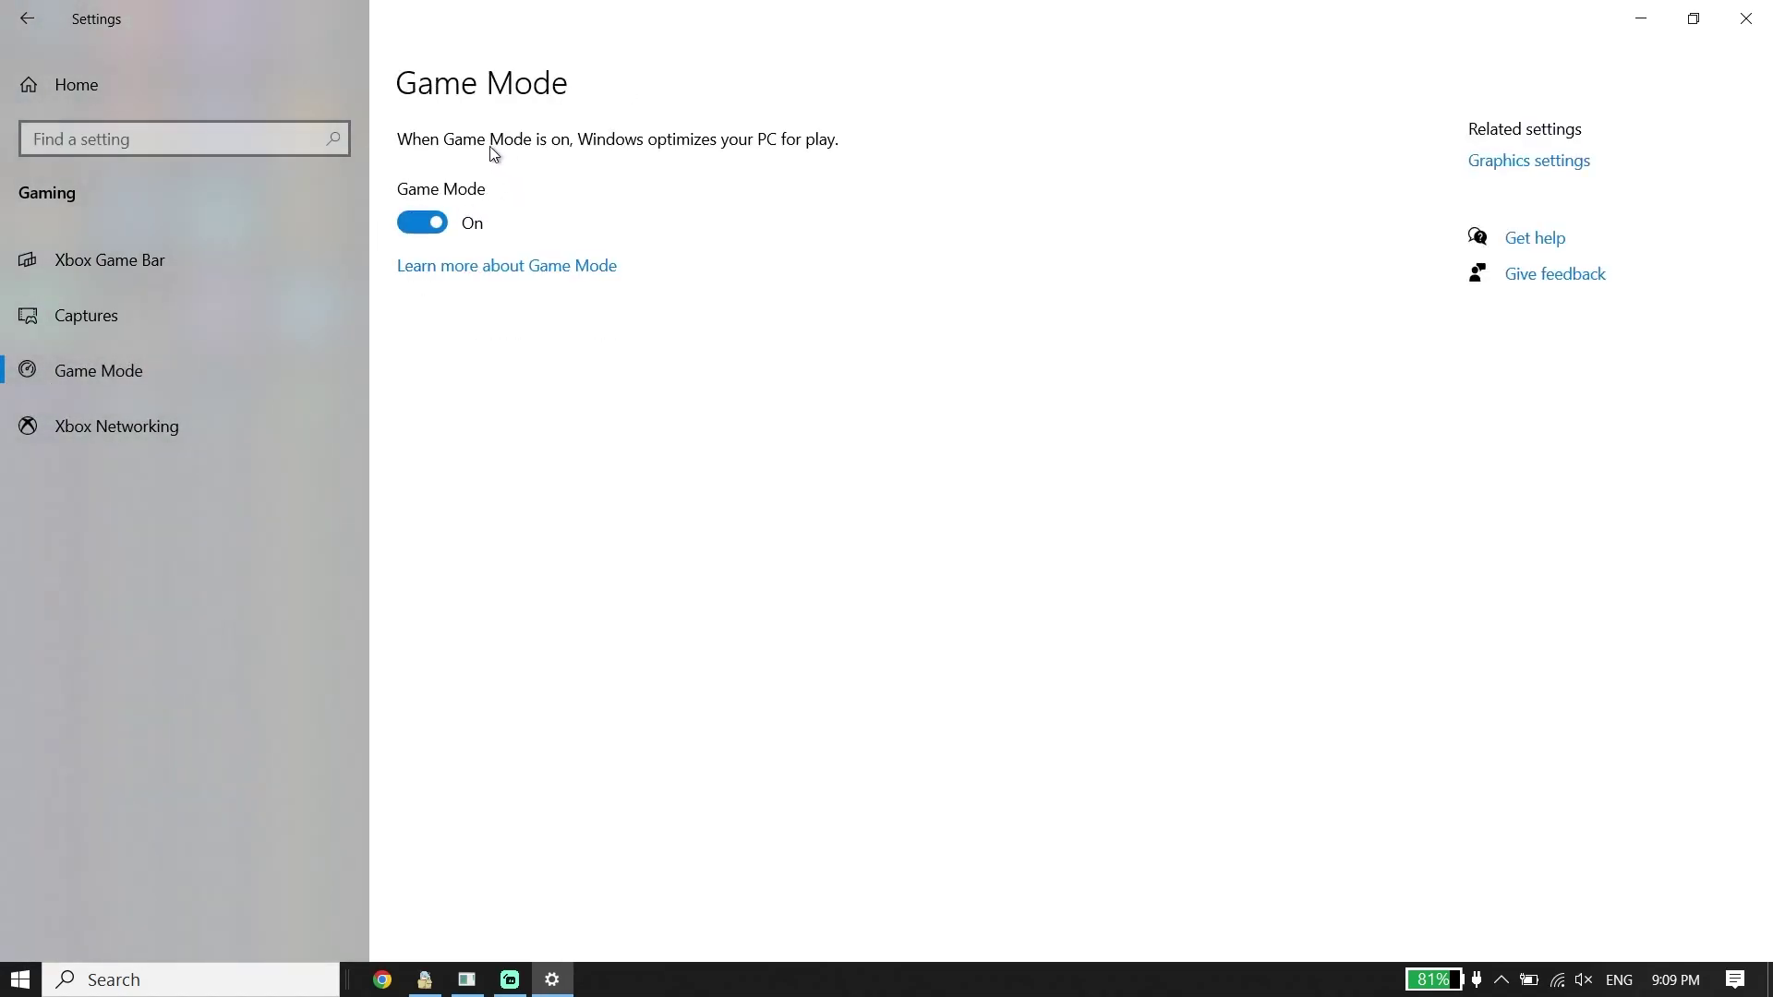
{"action": "left_click", "coordinate": [27, 19]}
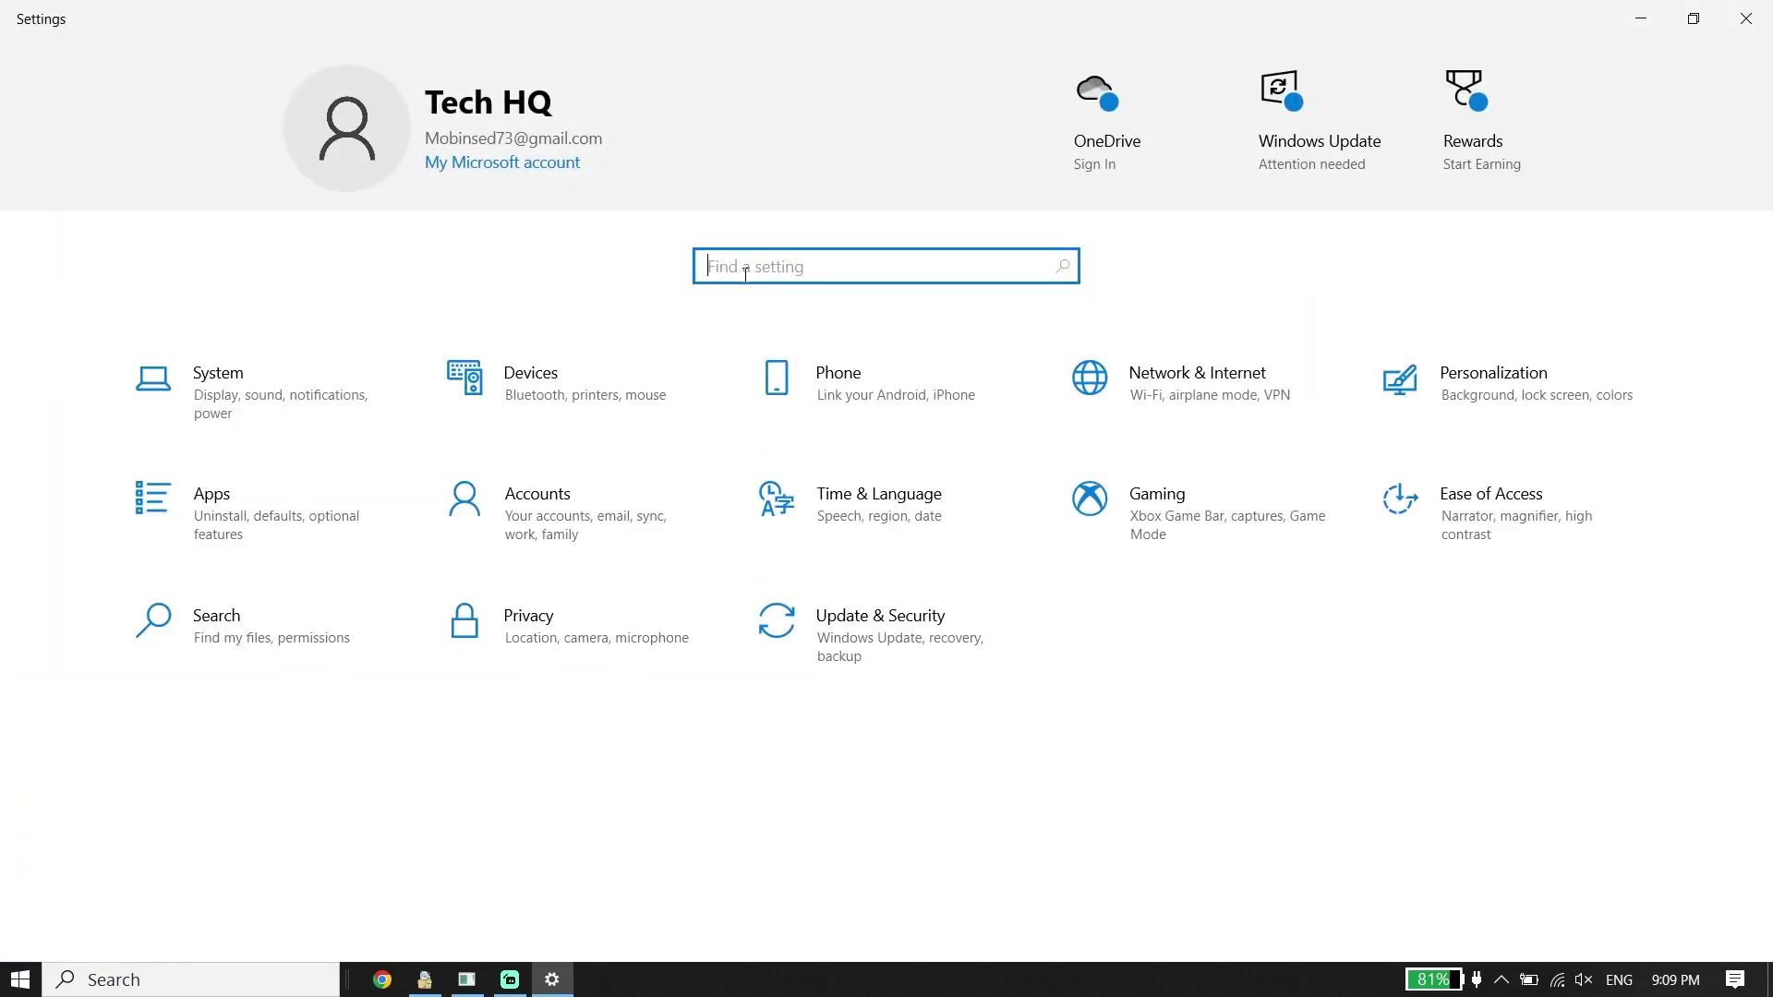
Review Power & sleep and the additional Power Options, then close them and minimize Settings.
{"action": "type", "text": "po"}
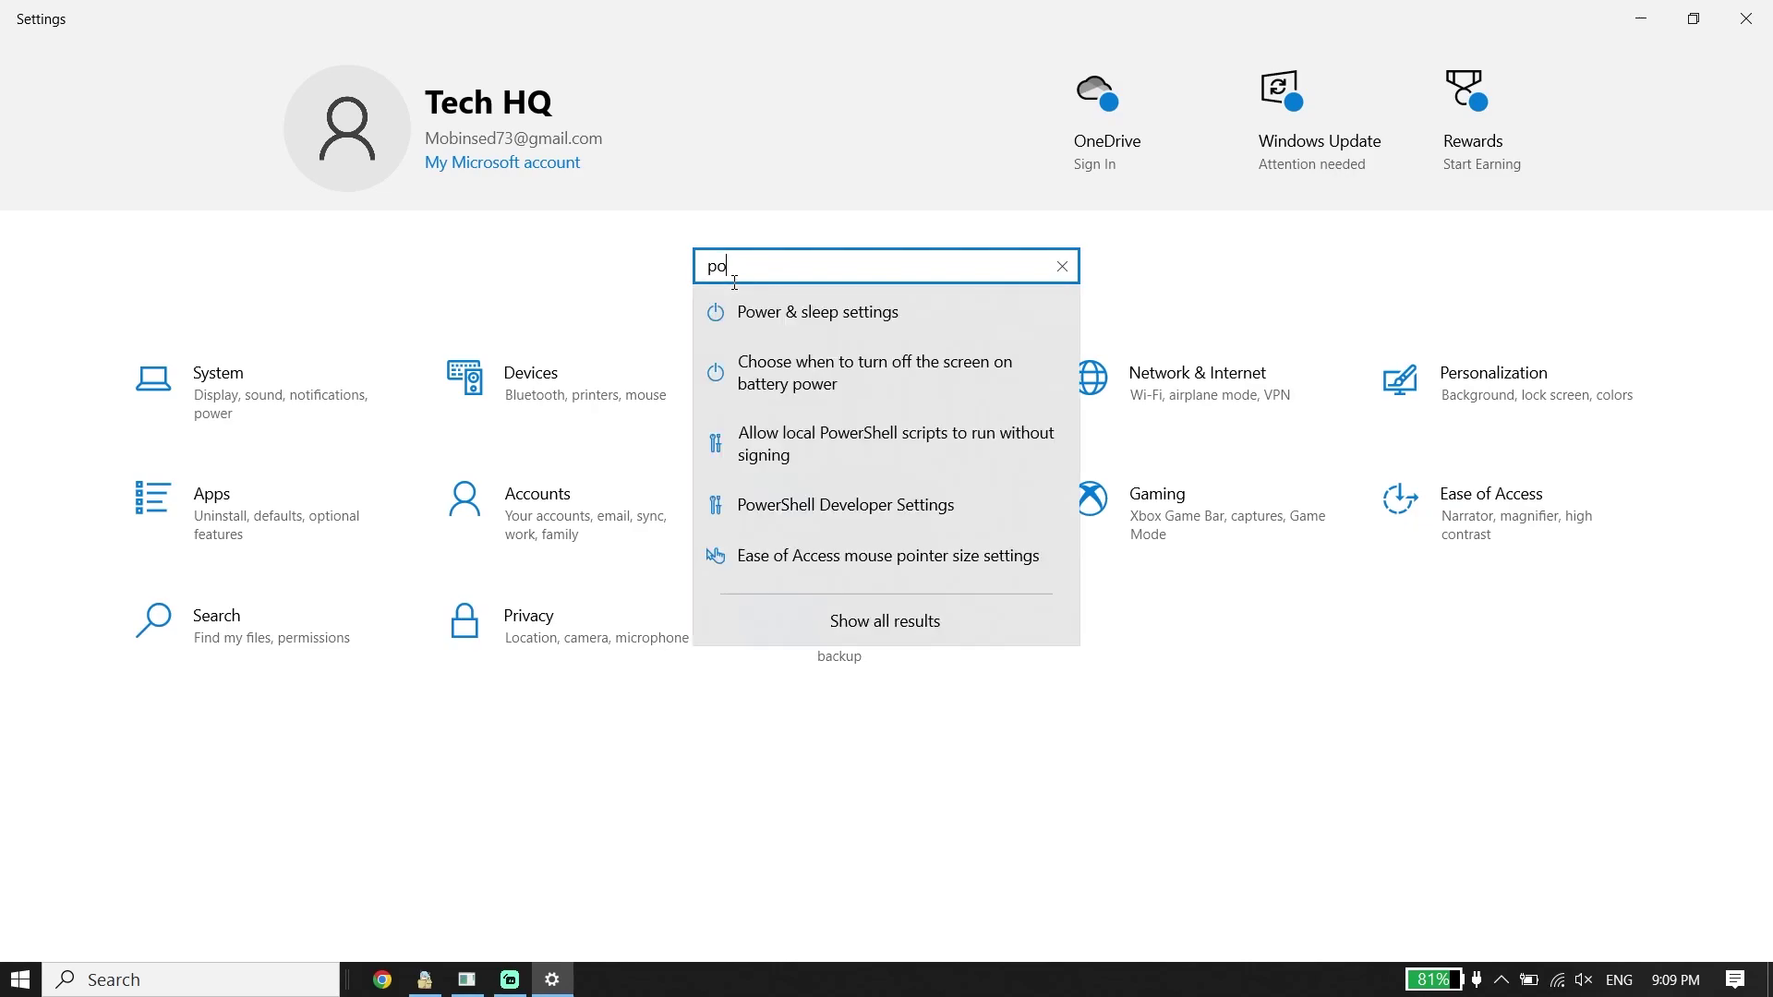
{"action": "left_click", "coordinate": [784, 314]}
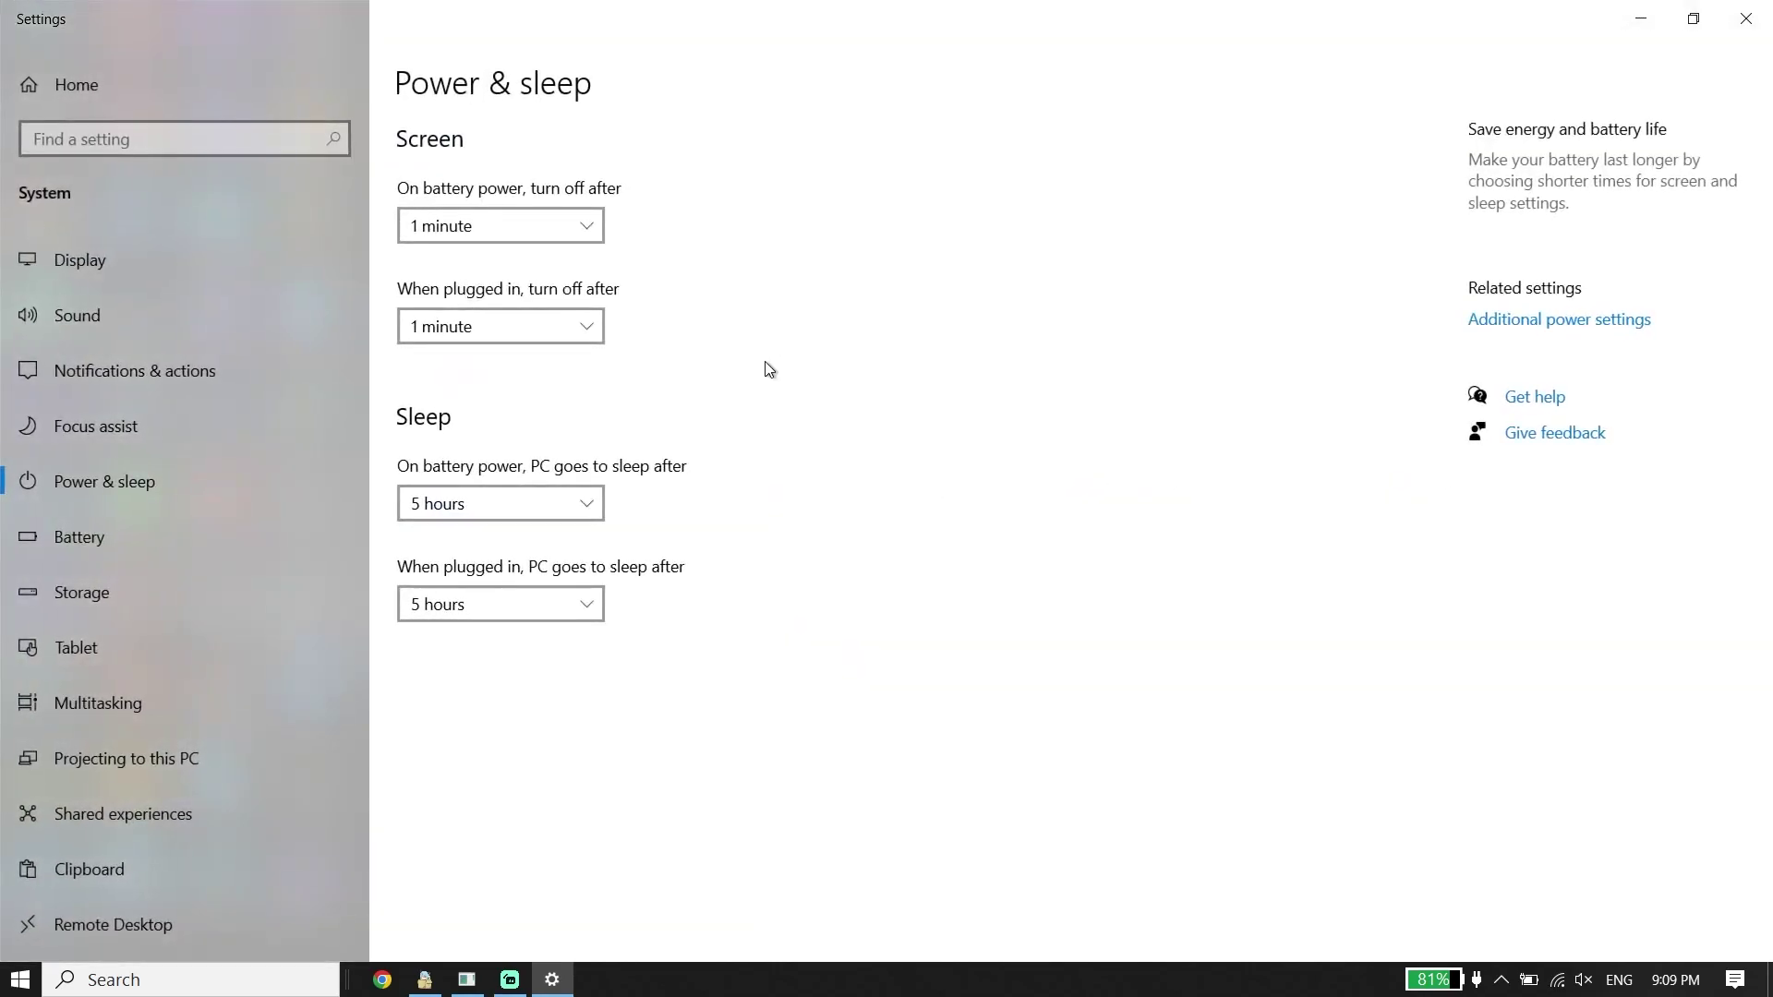
{"action": "left_click", "coordinate": [1526, 321]}
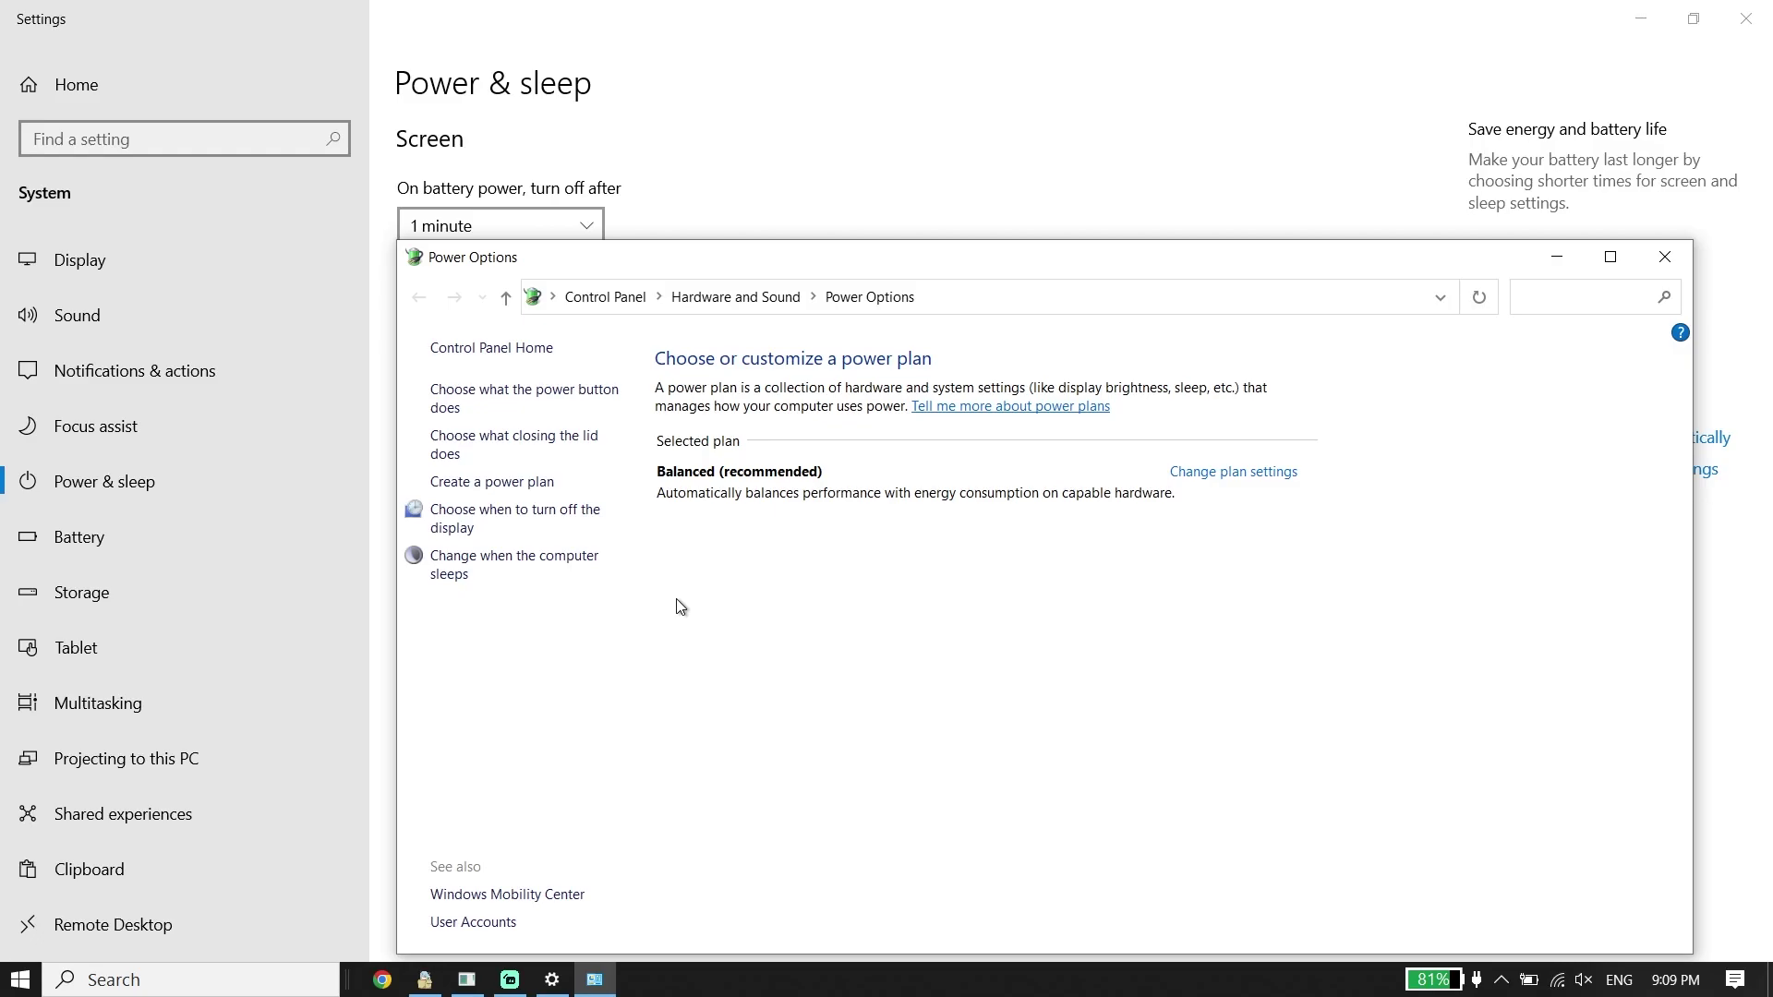
{"action": "left_click", "coordinate": [1665, 257]}
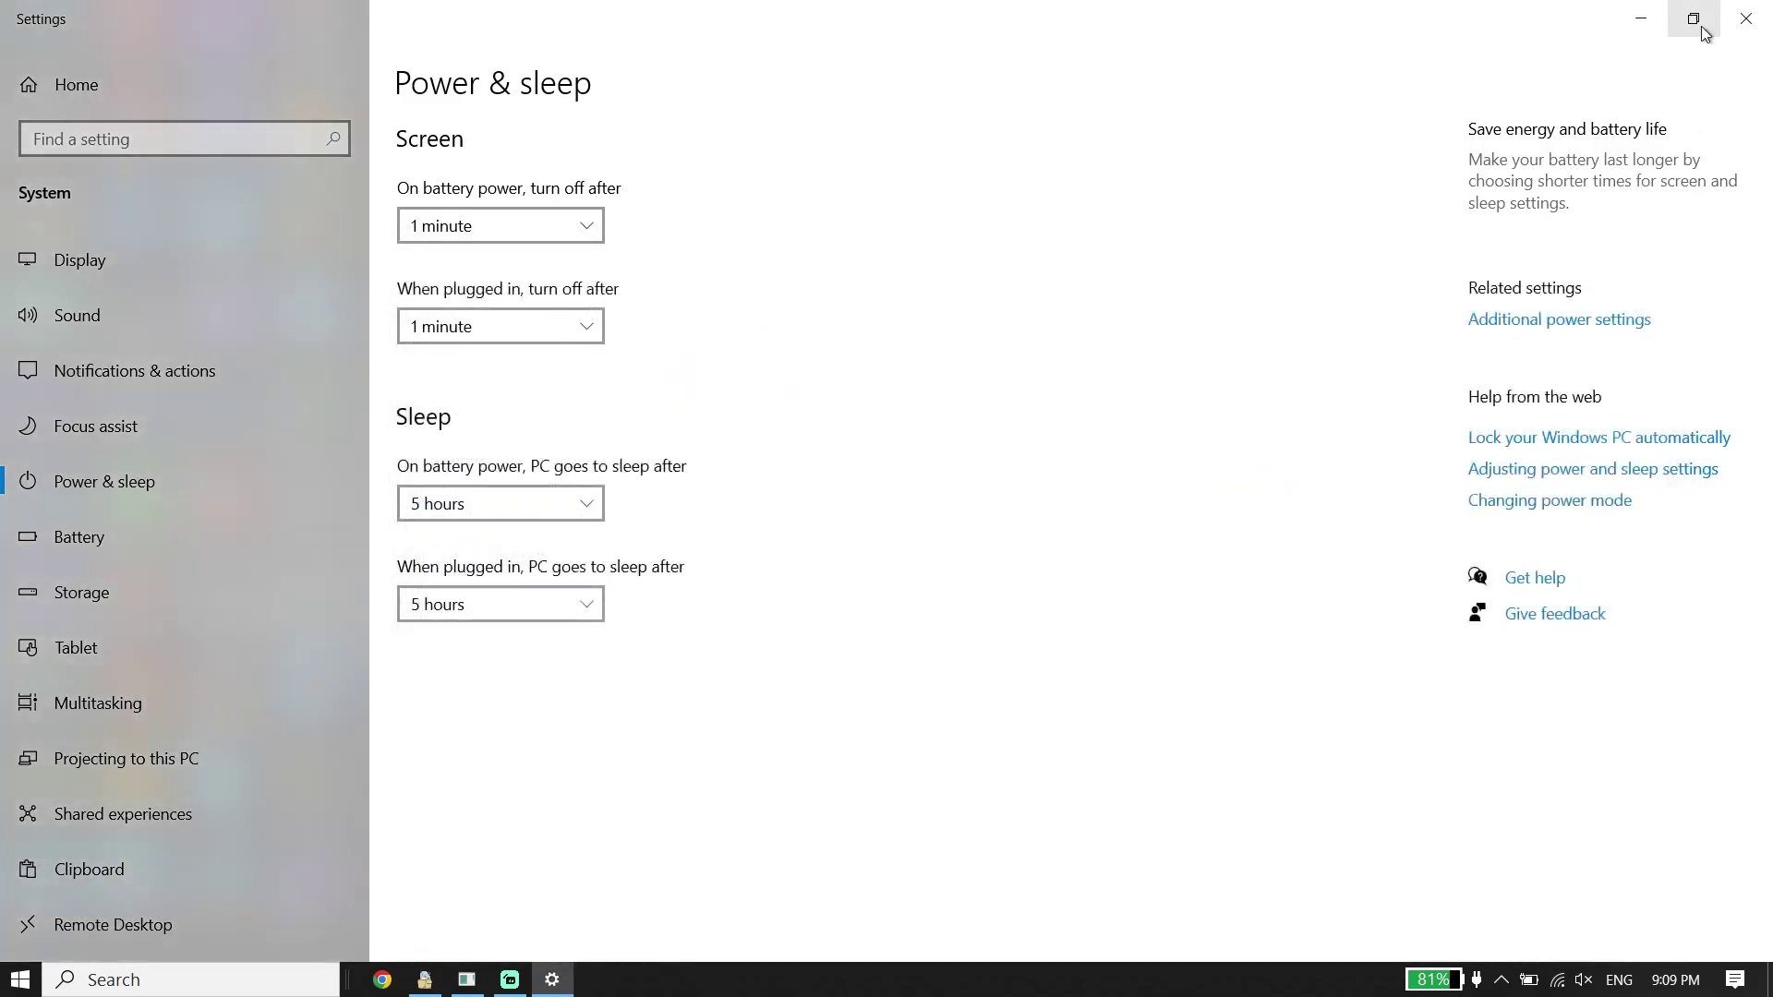
{"action": "left_click", "coordinate": [1643, 14]}
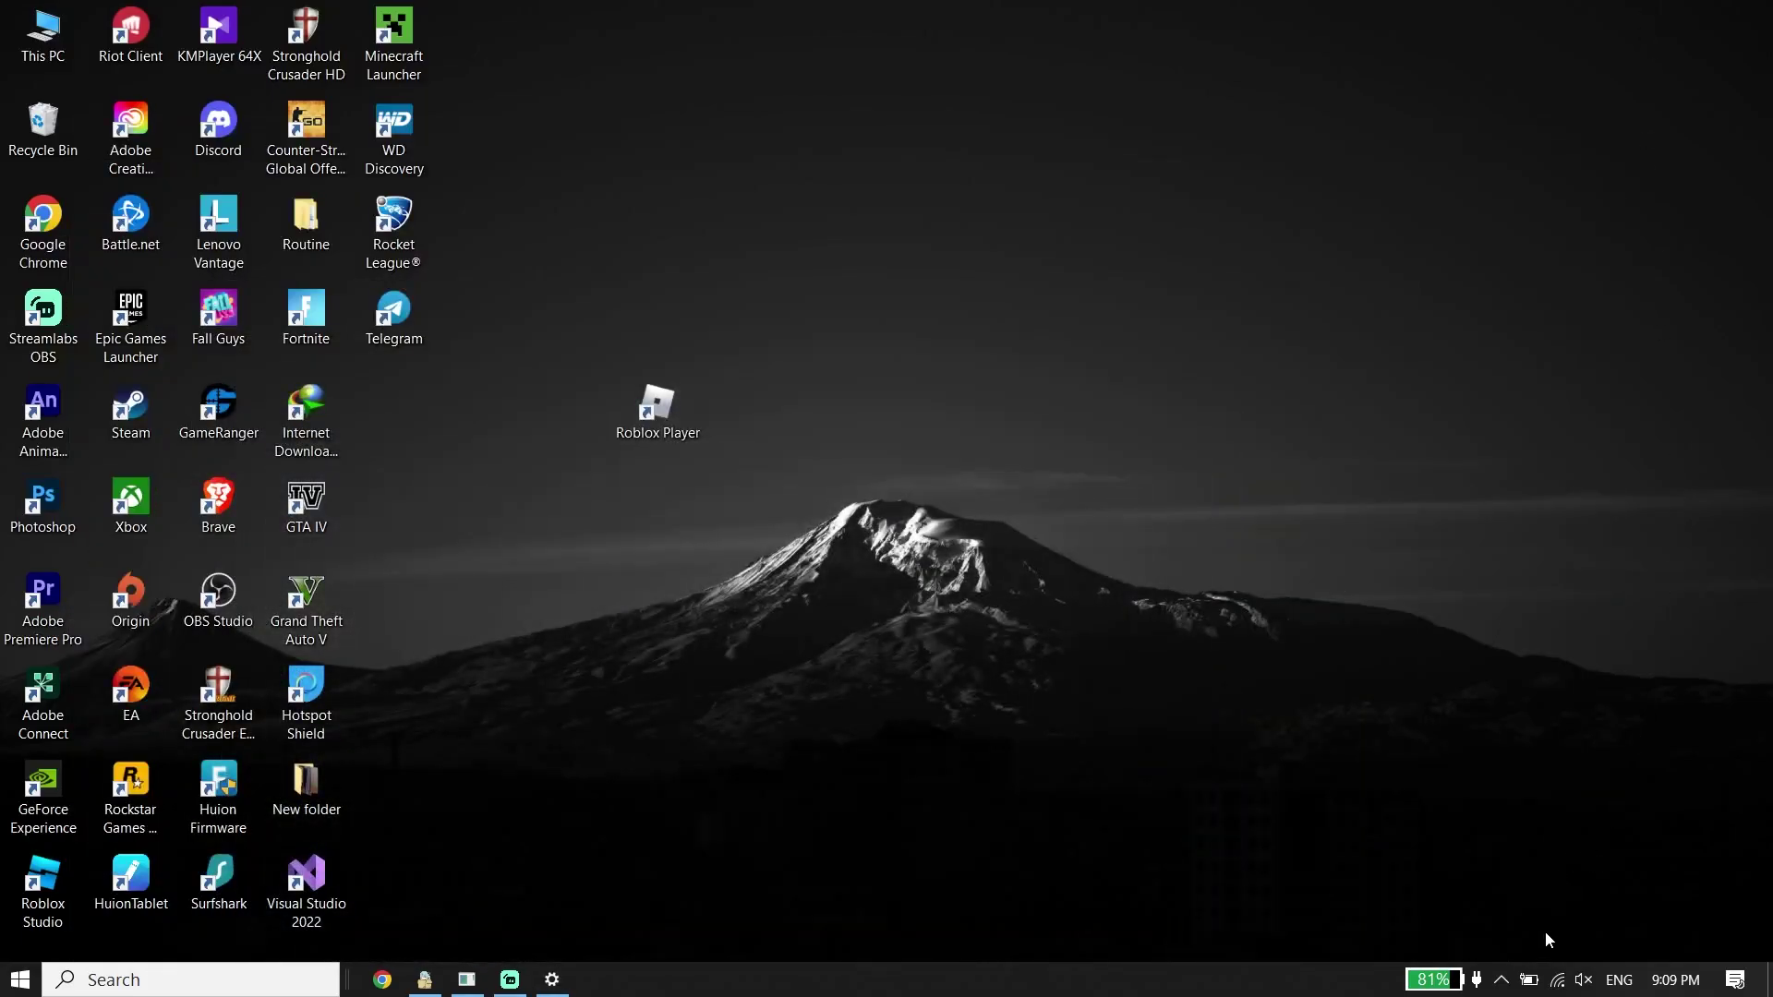
Slide the battery panel's power mode fully to Best performance and dismiss the panel.
{"action": "left_click", "coordinate": [1530, 985]}
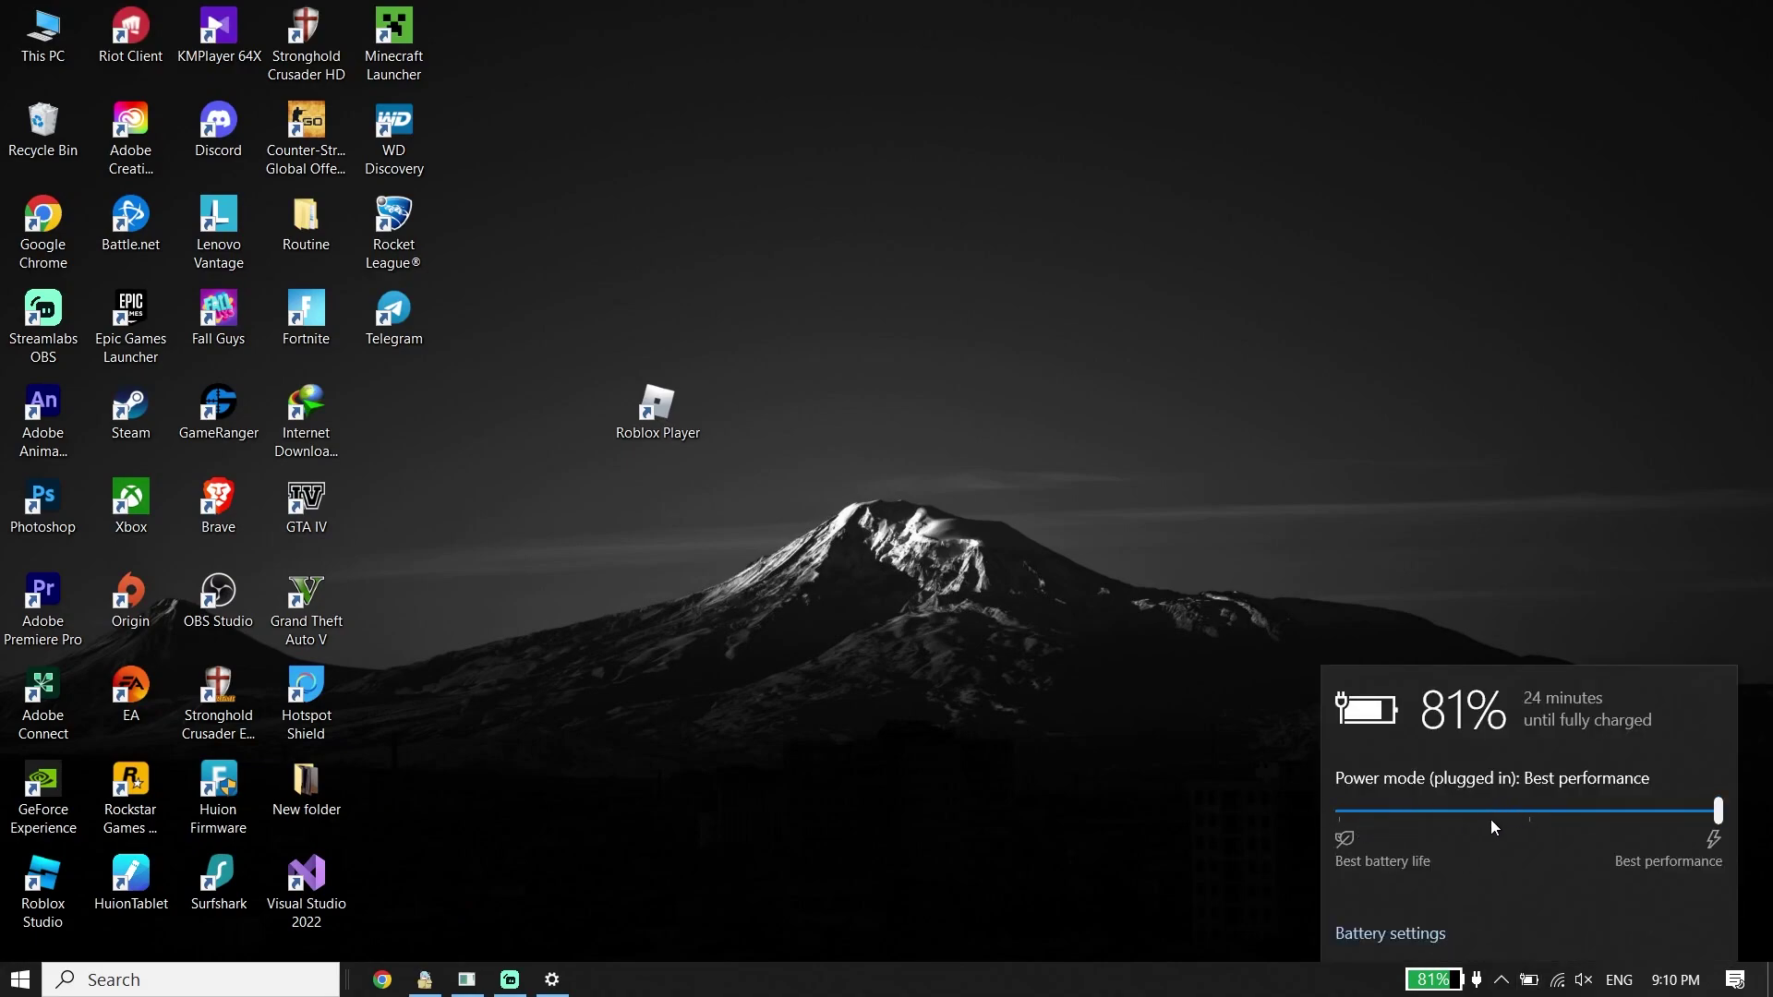
{"action": "mouse_move", "coordinate": [1716, 811]}
{"action": "left_mouse_down"}
{"action": "mouse_move", "coordinate": [1592, 818]}
{"action": "mouse_move", "coordinate": [1711, 780]}
{"action": "left_mouse_up"}
{"action": "left_click", "coordinate": [1499, 582]}
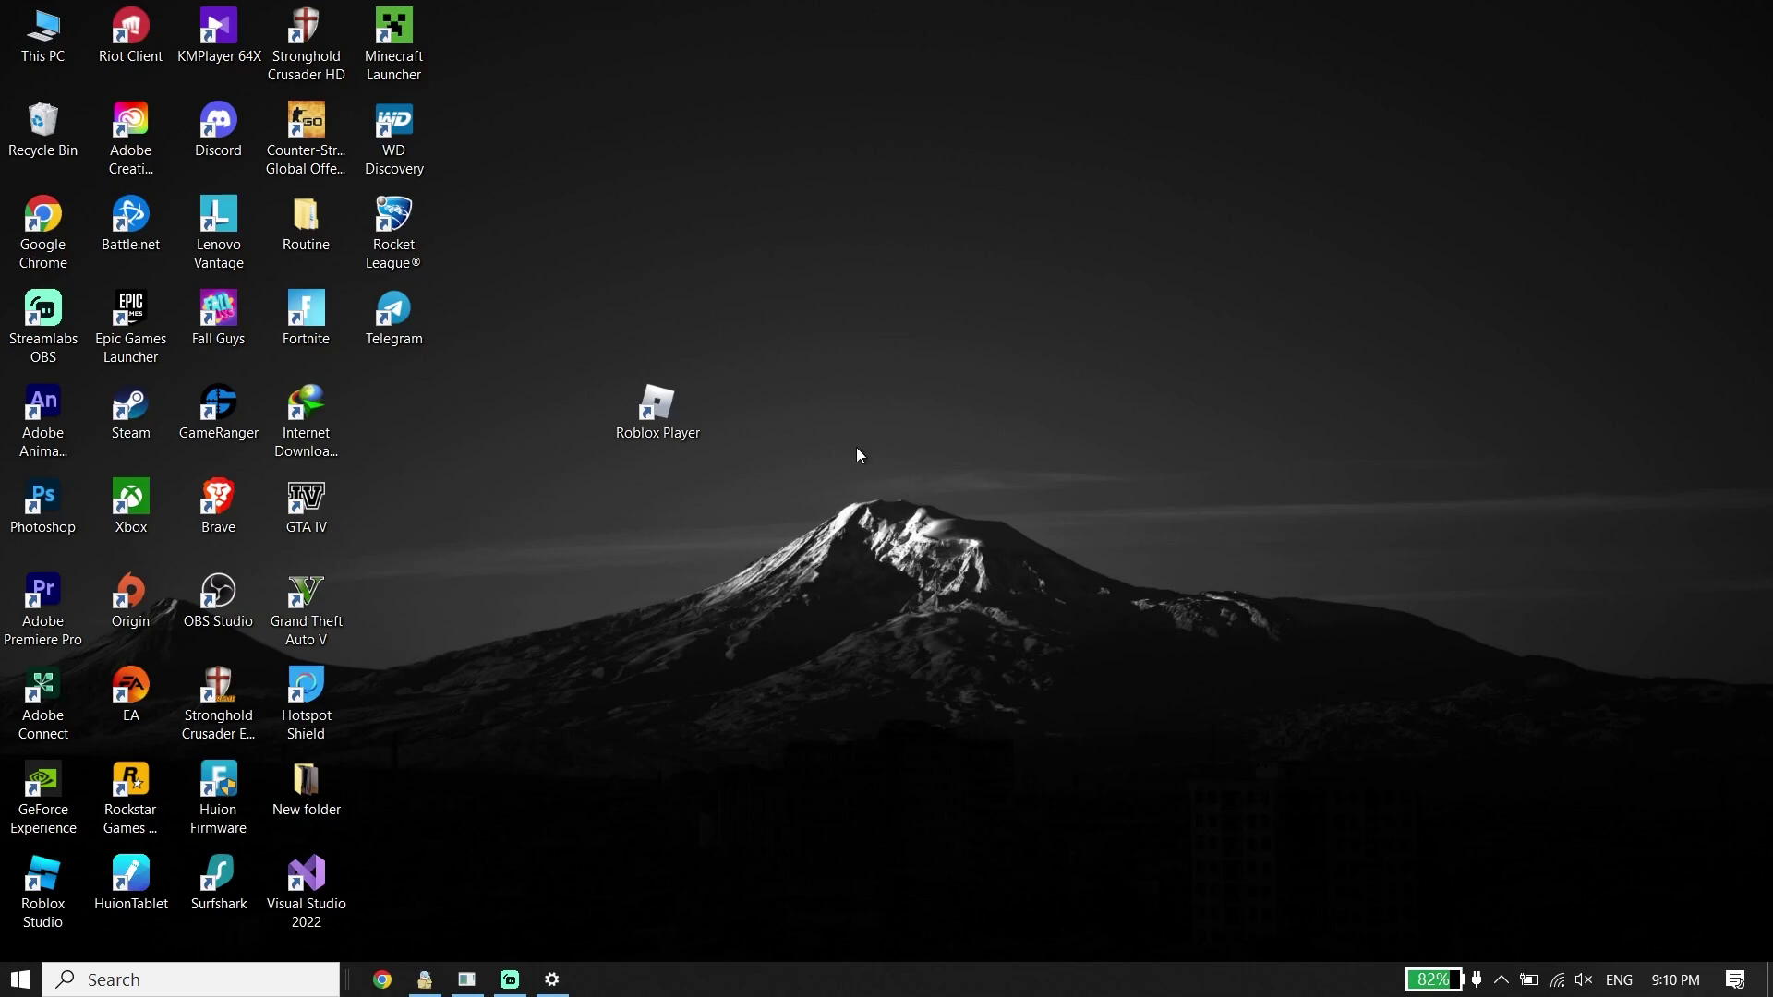
{"action": "left_click", "coordinate": [655, 397]}
{"action": "right_click", "coordinate": [656, 398]}
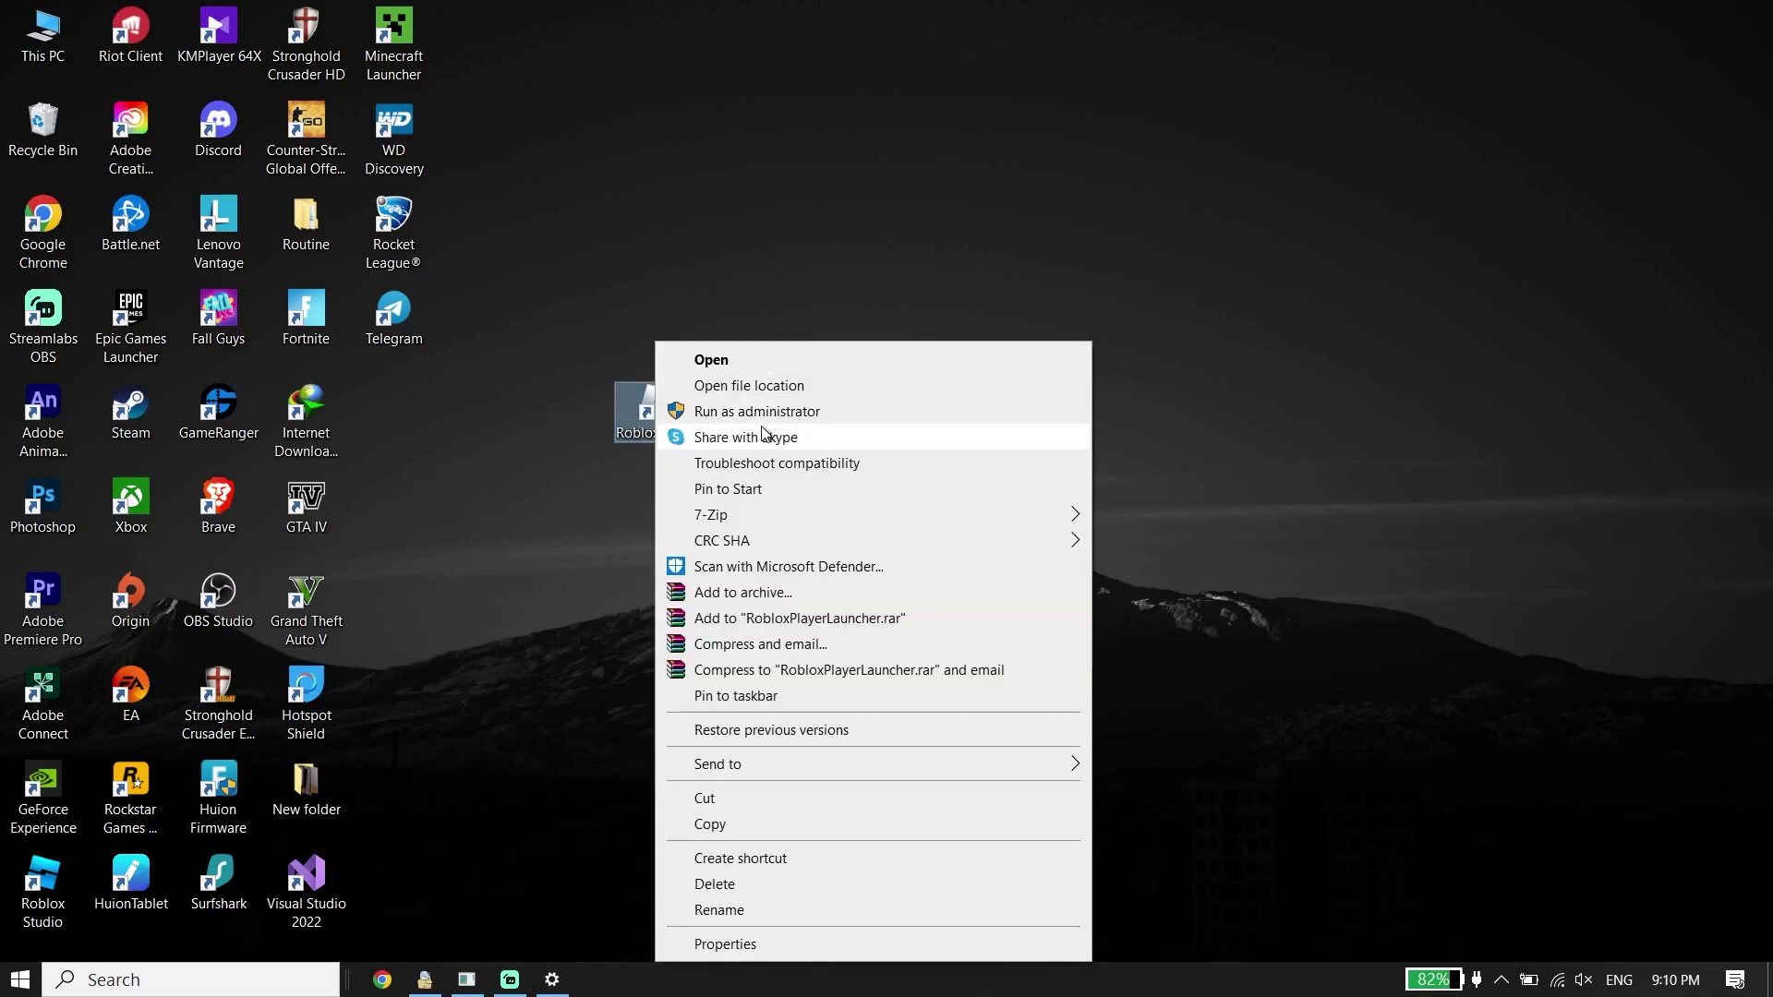
{"action": "left_click", "coordinate": [1205, 405]}
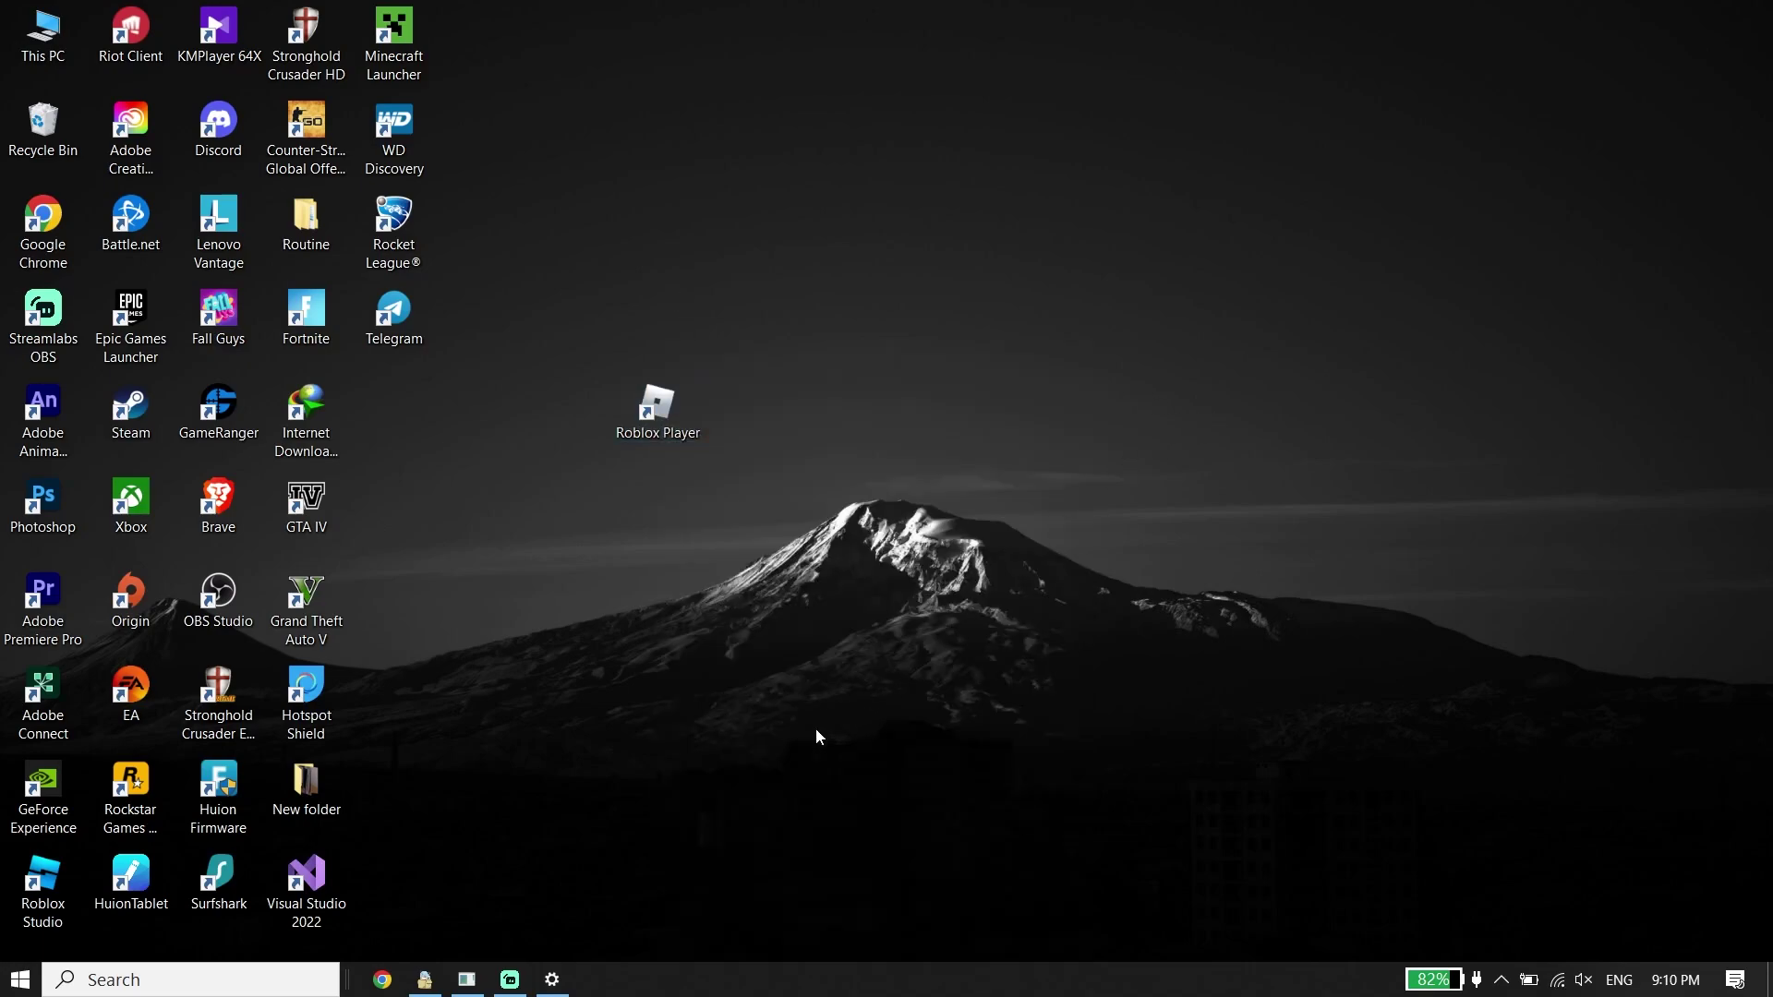
{"action": "left_click_drag", "start_coordinate": [42, 787], "coordinate": [835, 425]}
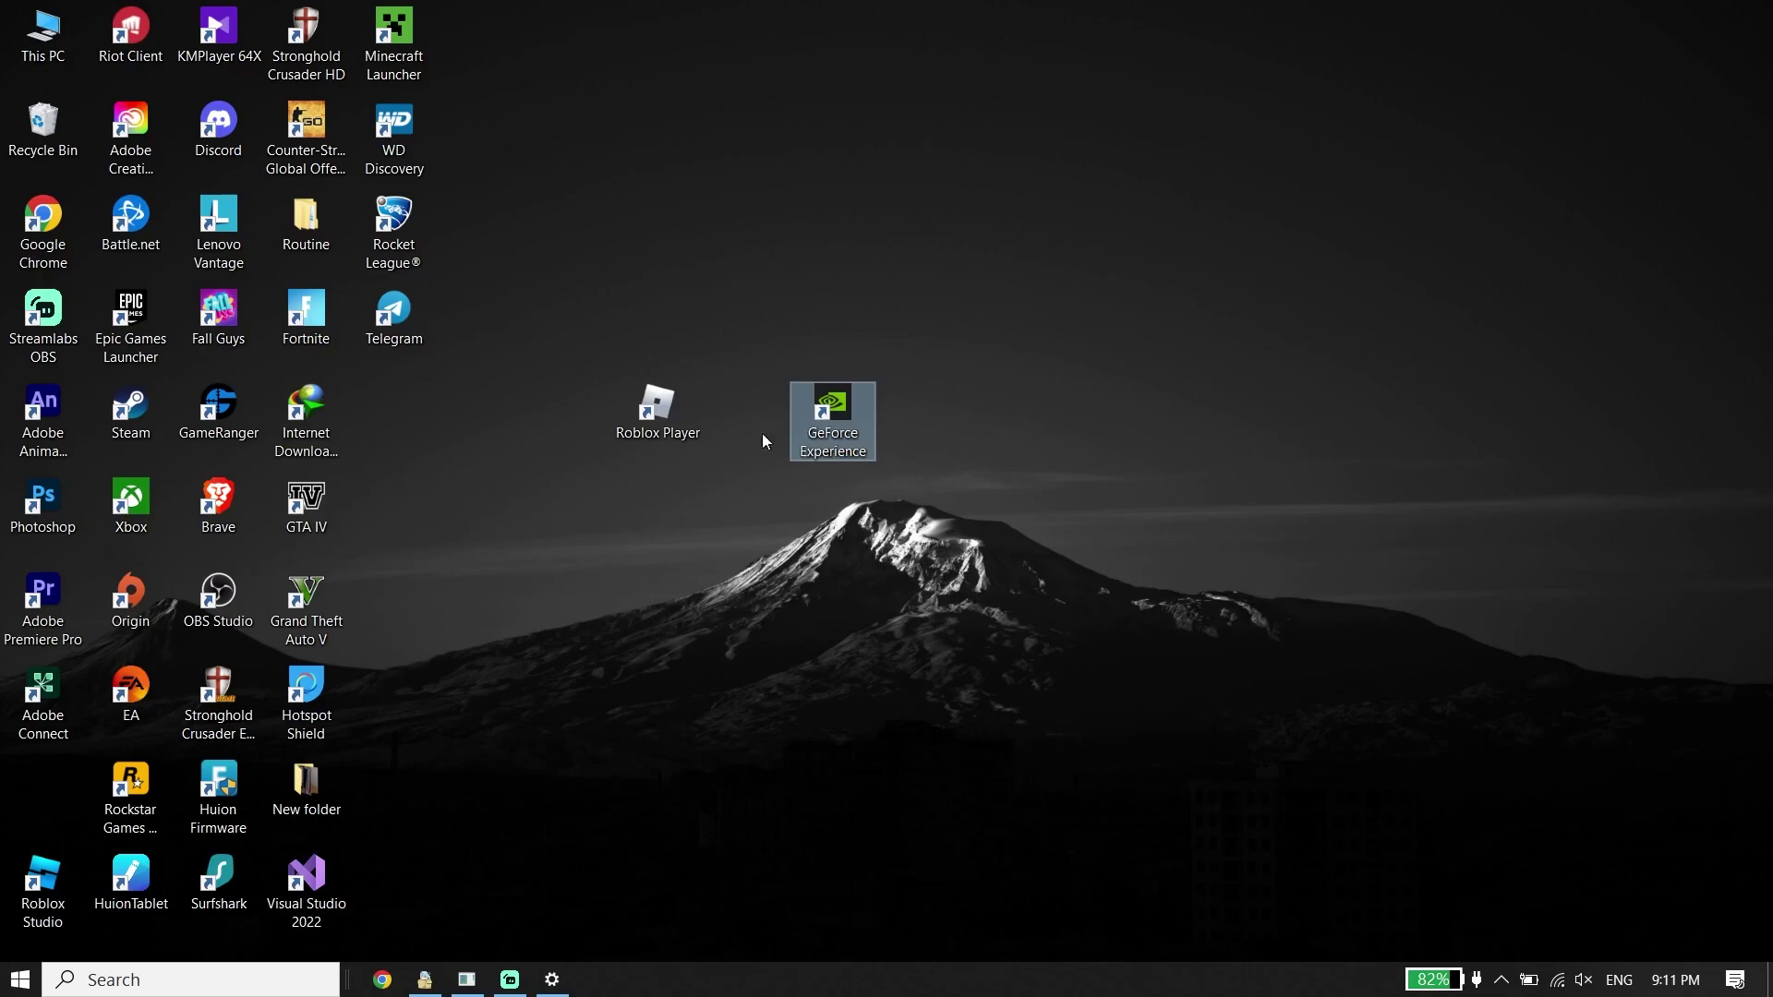
{"action": "left_click_drag", "start_coordinate": [847, 408], "coordinate": [55, 785]}
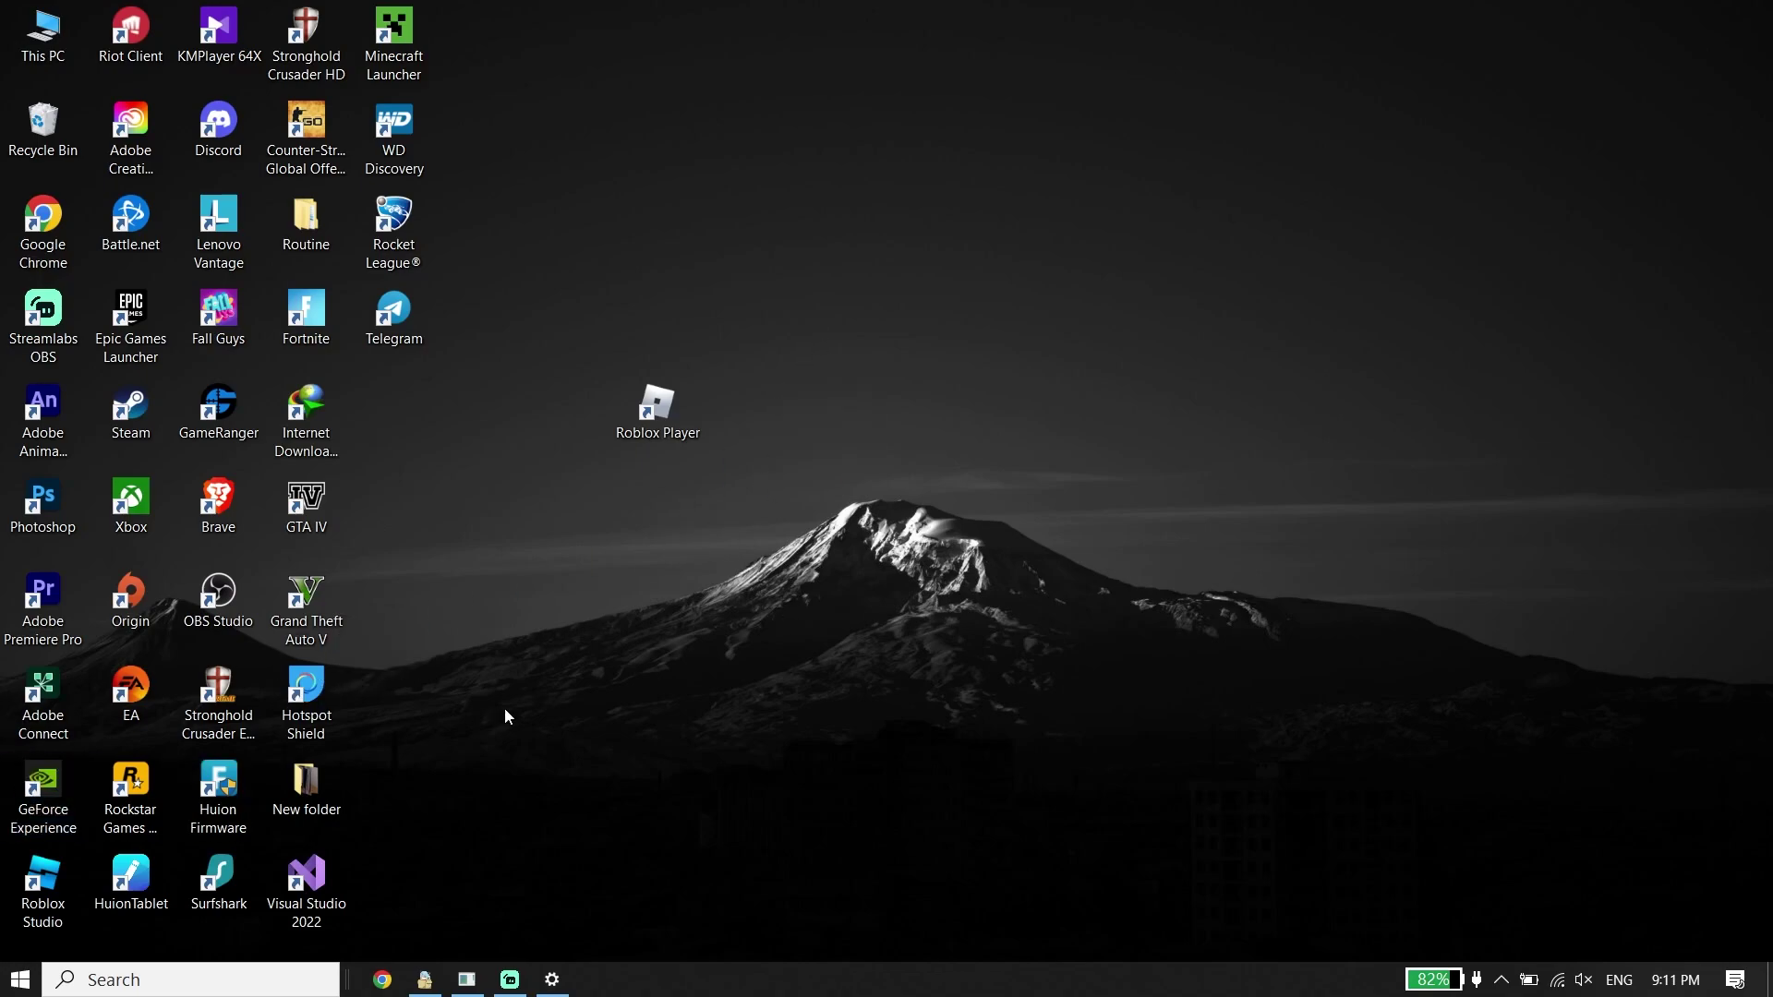
Search 'ch' to open Check for updates, view optional update KB5032278, then close Settings.
{"action": "left_click", "coordinate": [148, 980]}
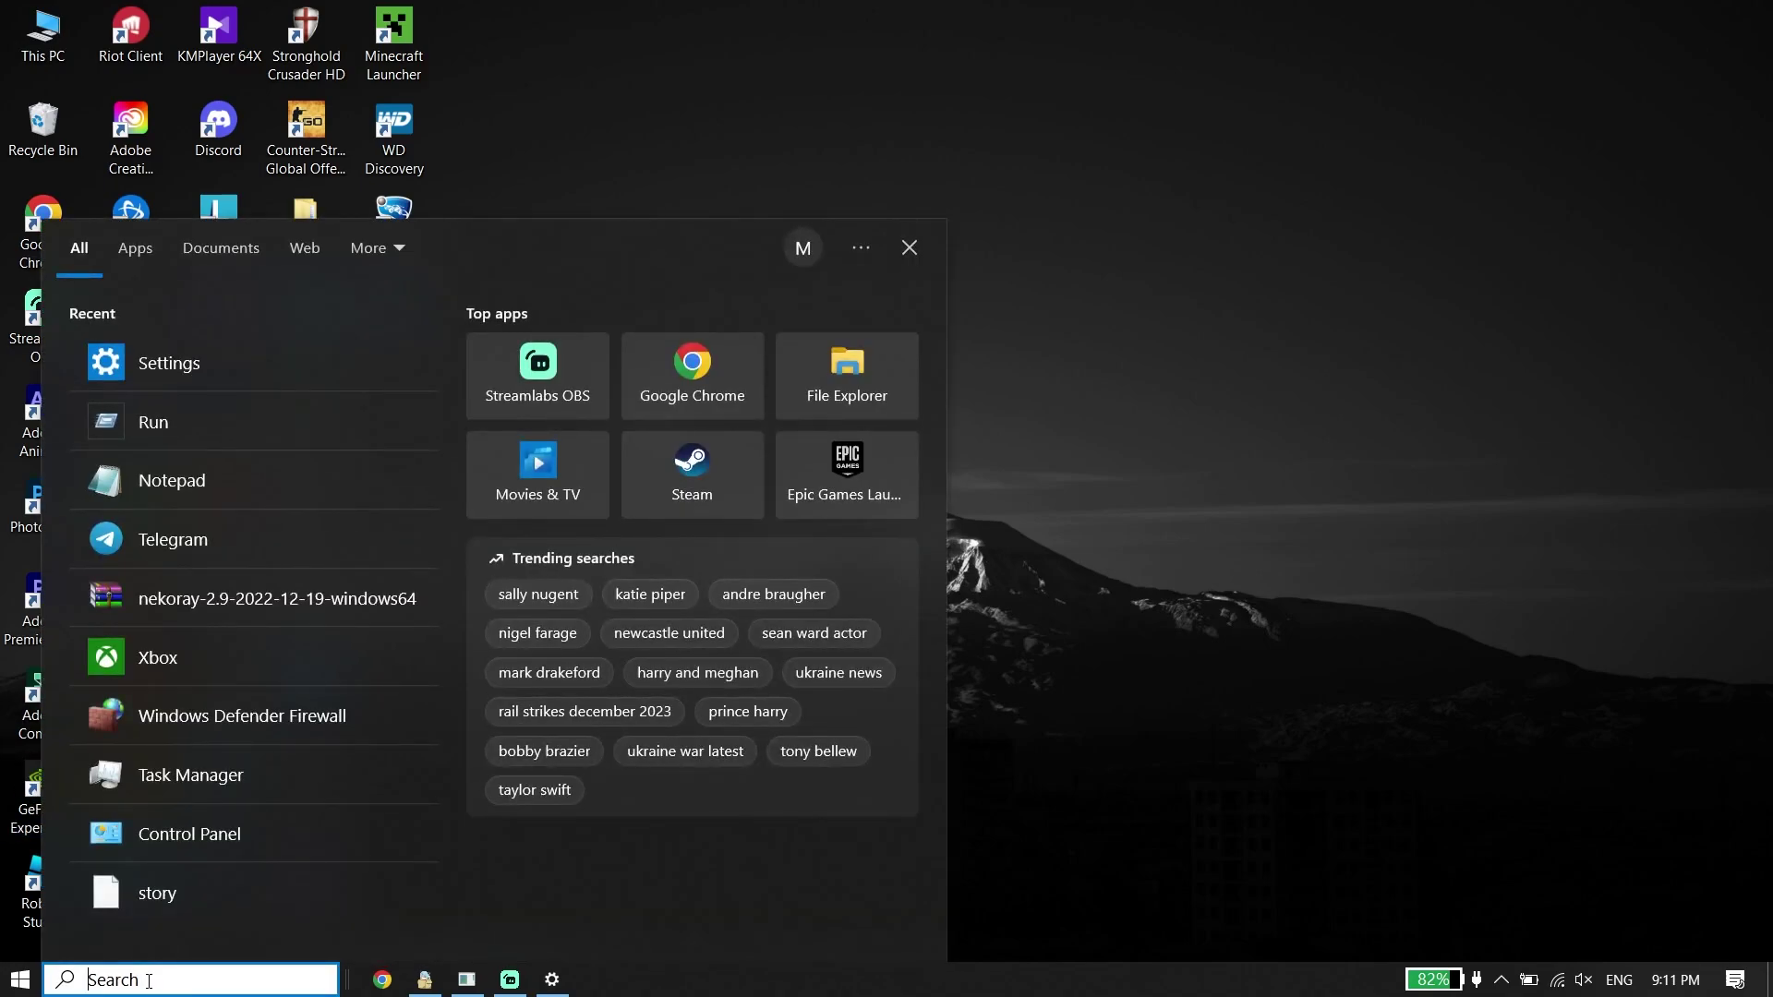
{"action": "type", "text": "ch"}
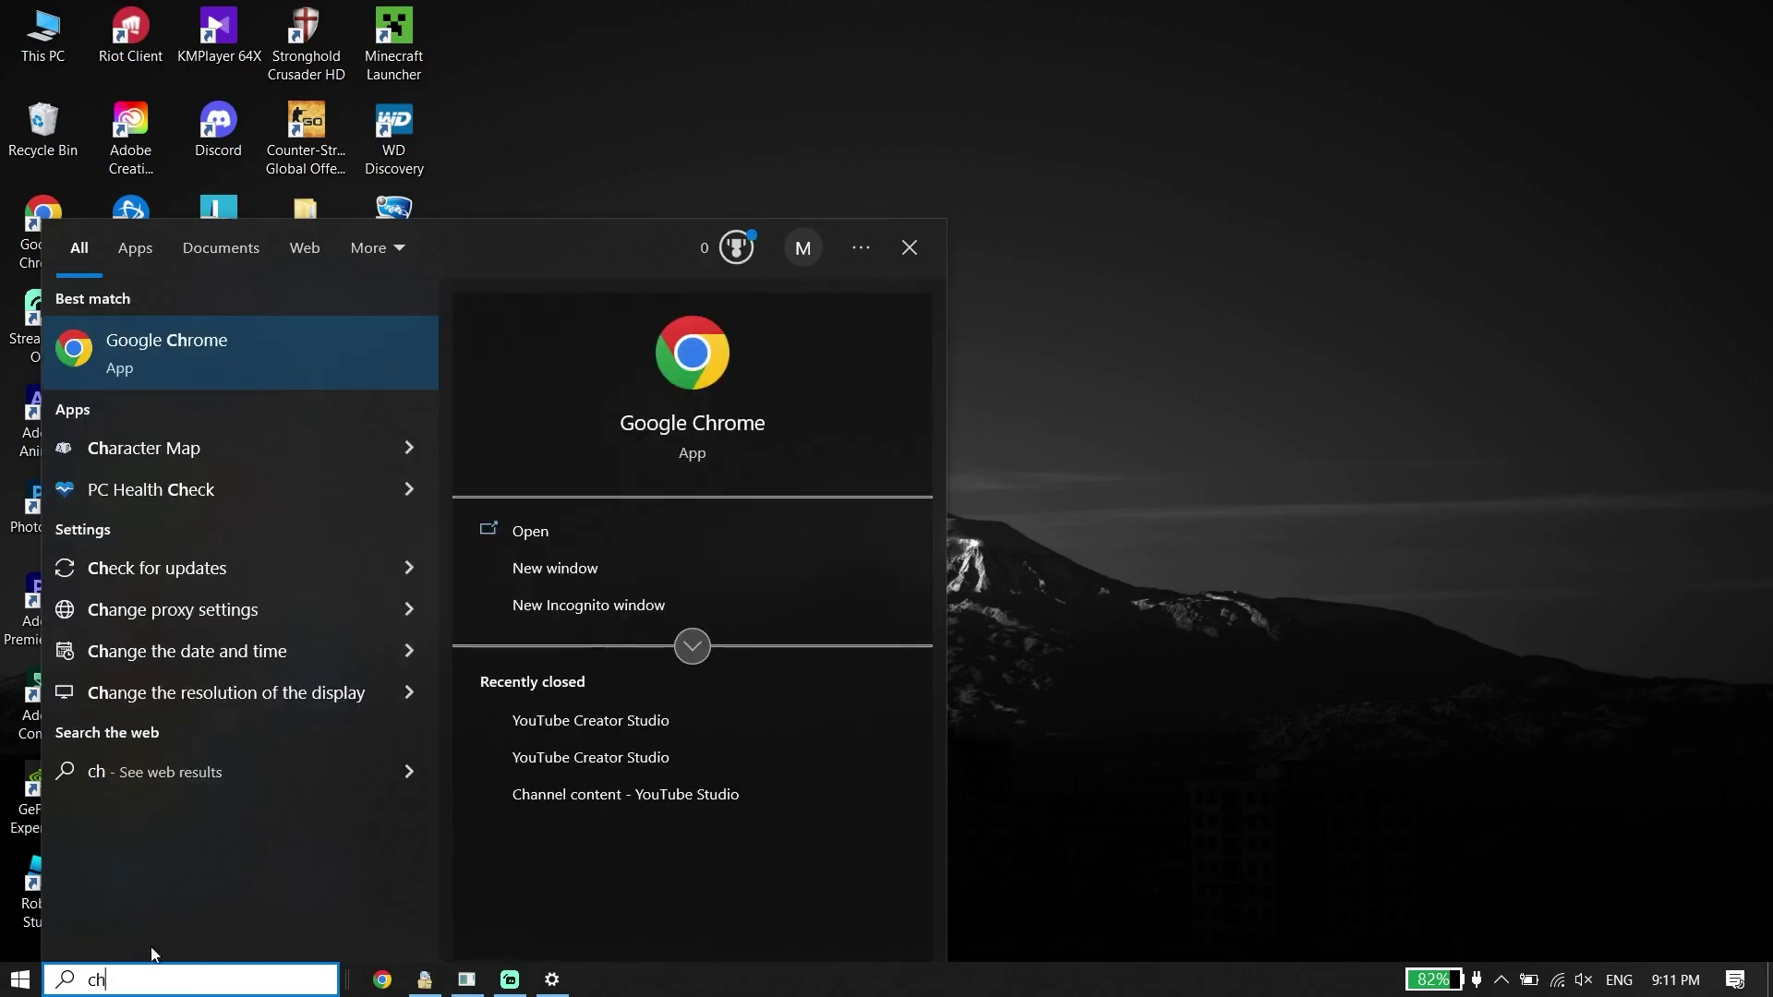
{"action": "left_click", "coordinate": [170, 644]}
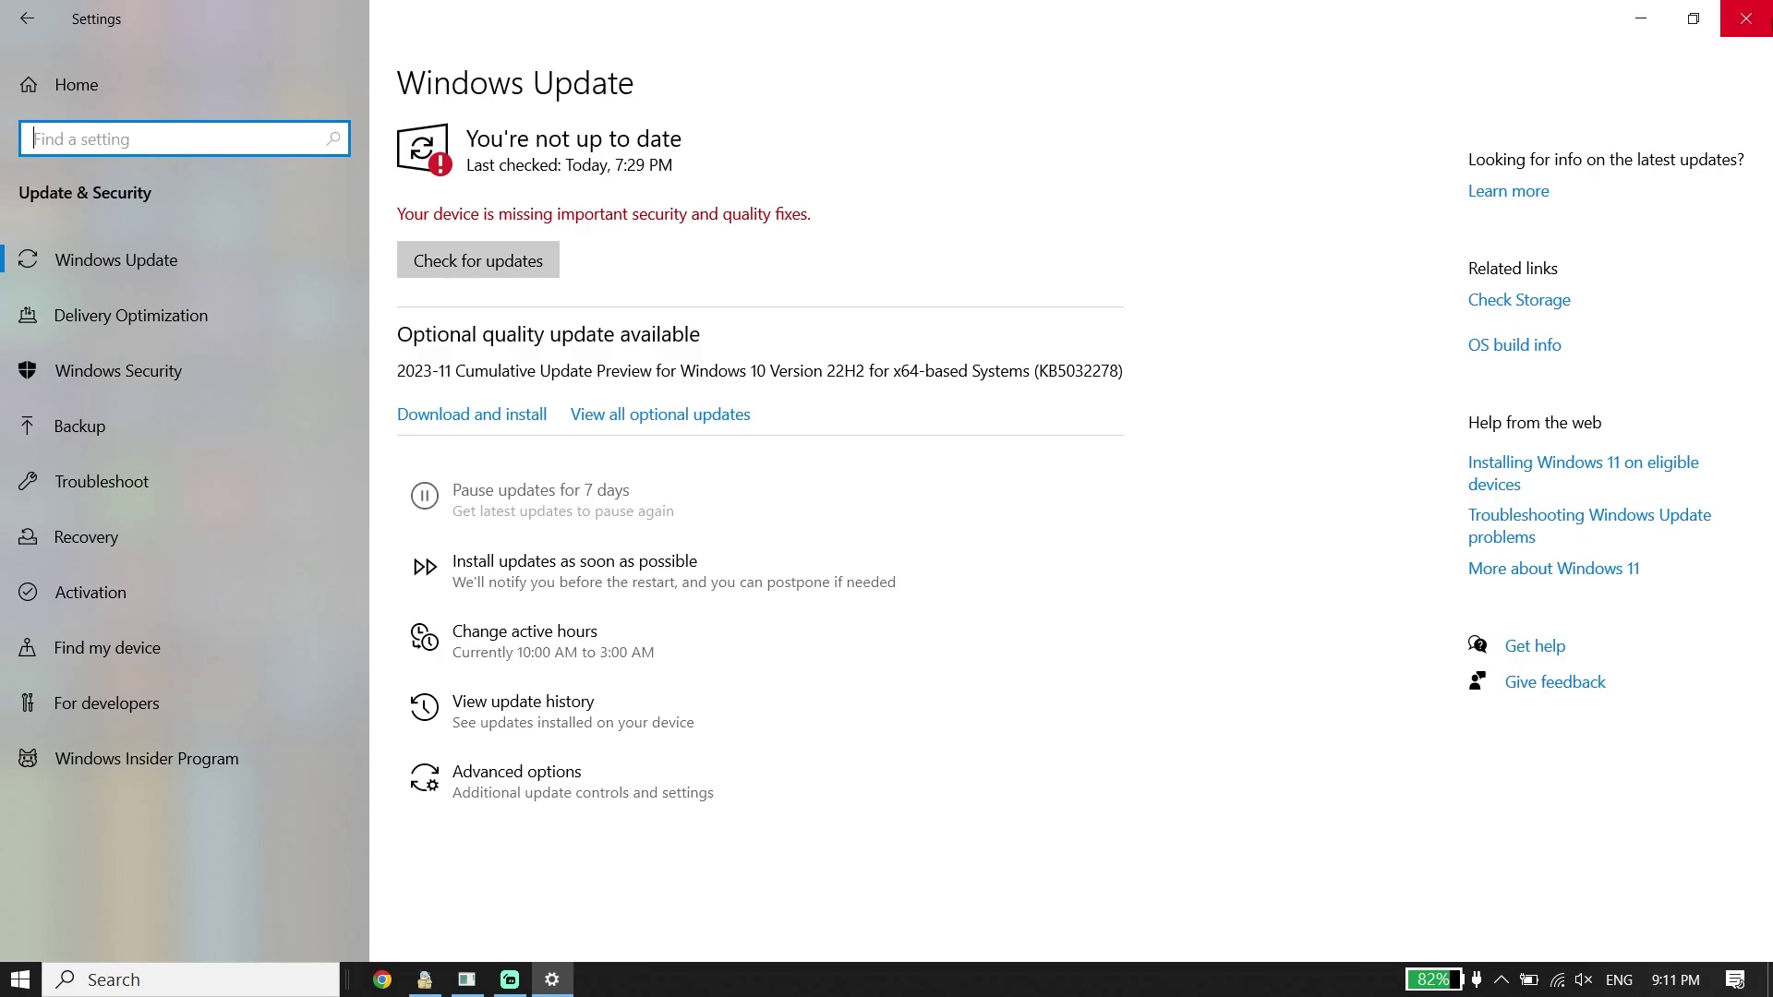
{"action": "left_click", "coordinate": [1745, 18]}
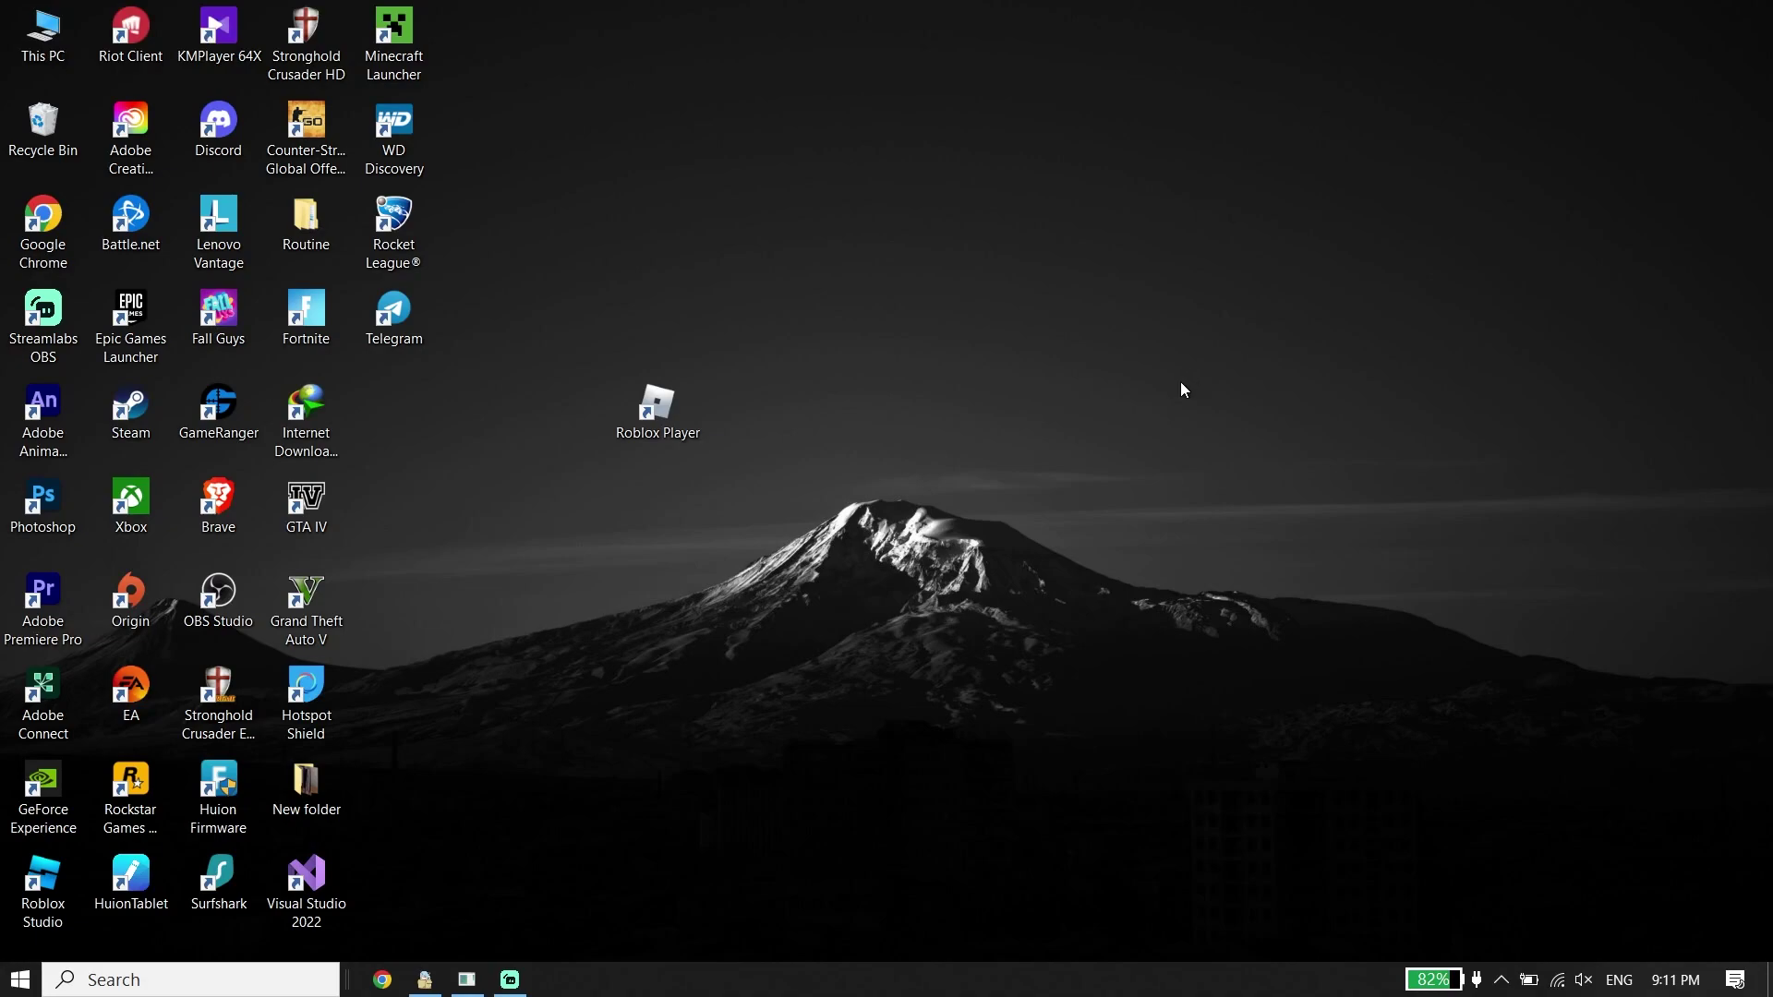
Open Graphics settings via 'gr' search, confirm GPU scheduling On, and cancel the app browse dialog.
{"action": "left_click", "coordinate": [206, 981]}
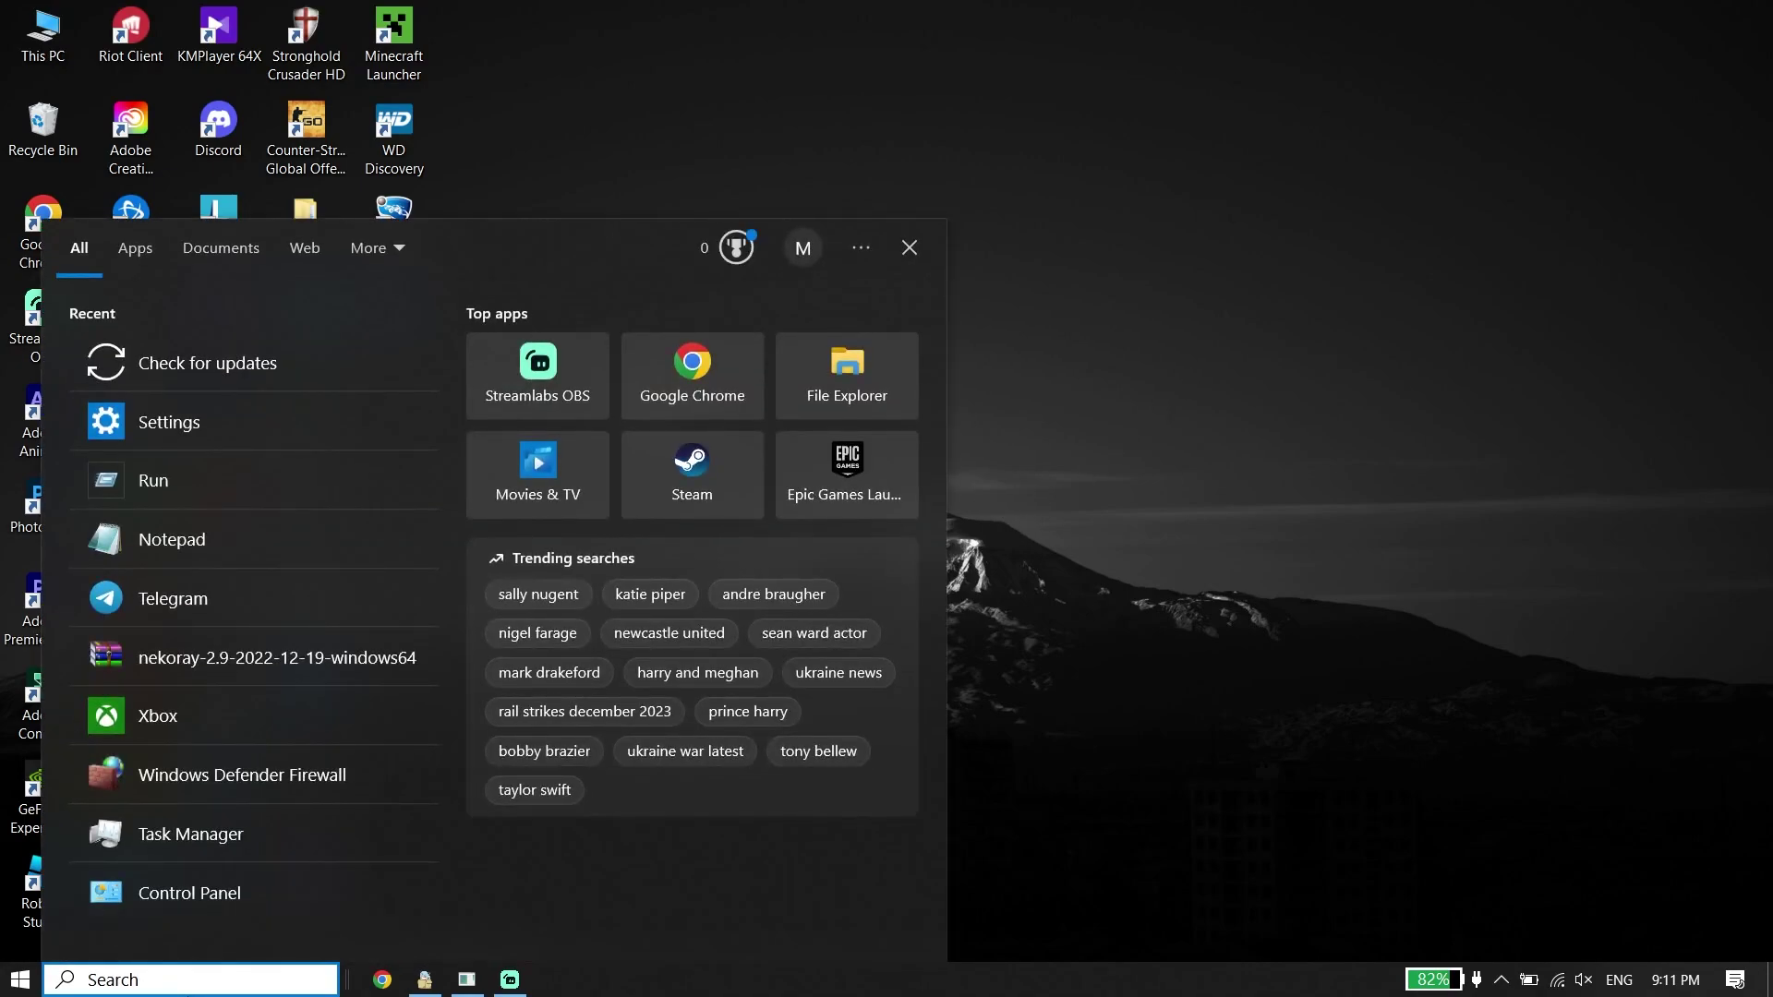
{"action": "type", "text": "gr"}
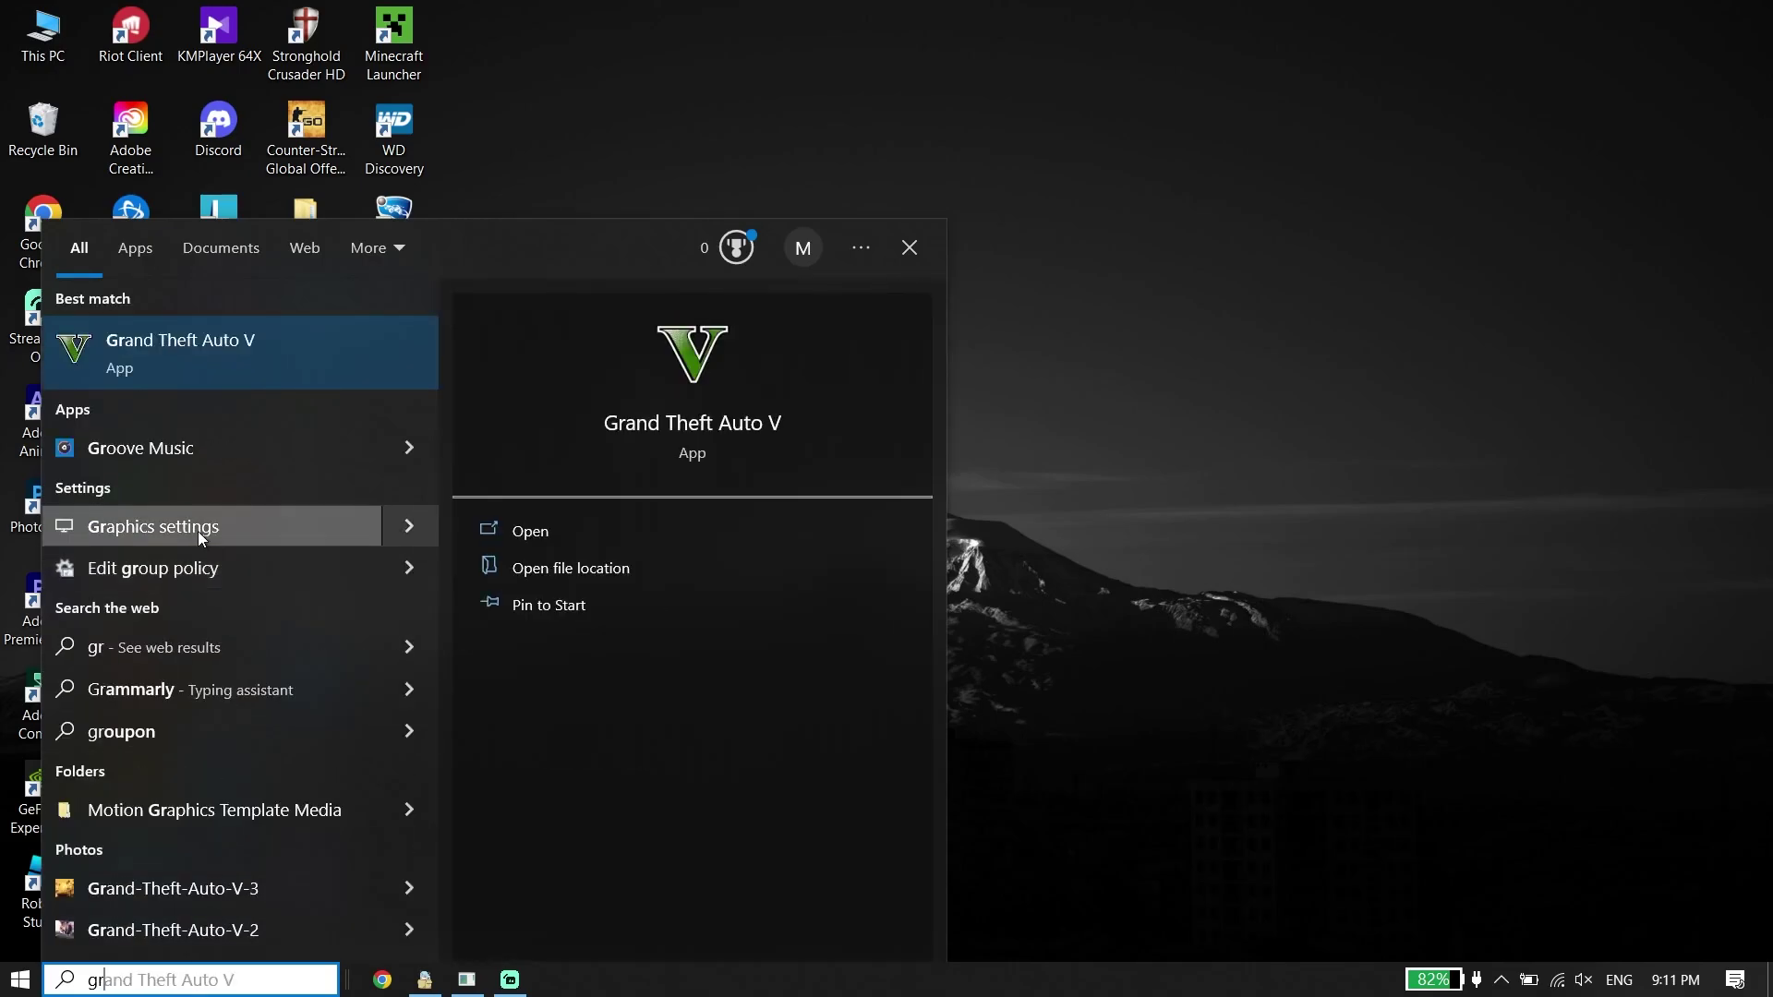
{"action": "left_click", "coordinate": [197, 530]}
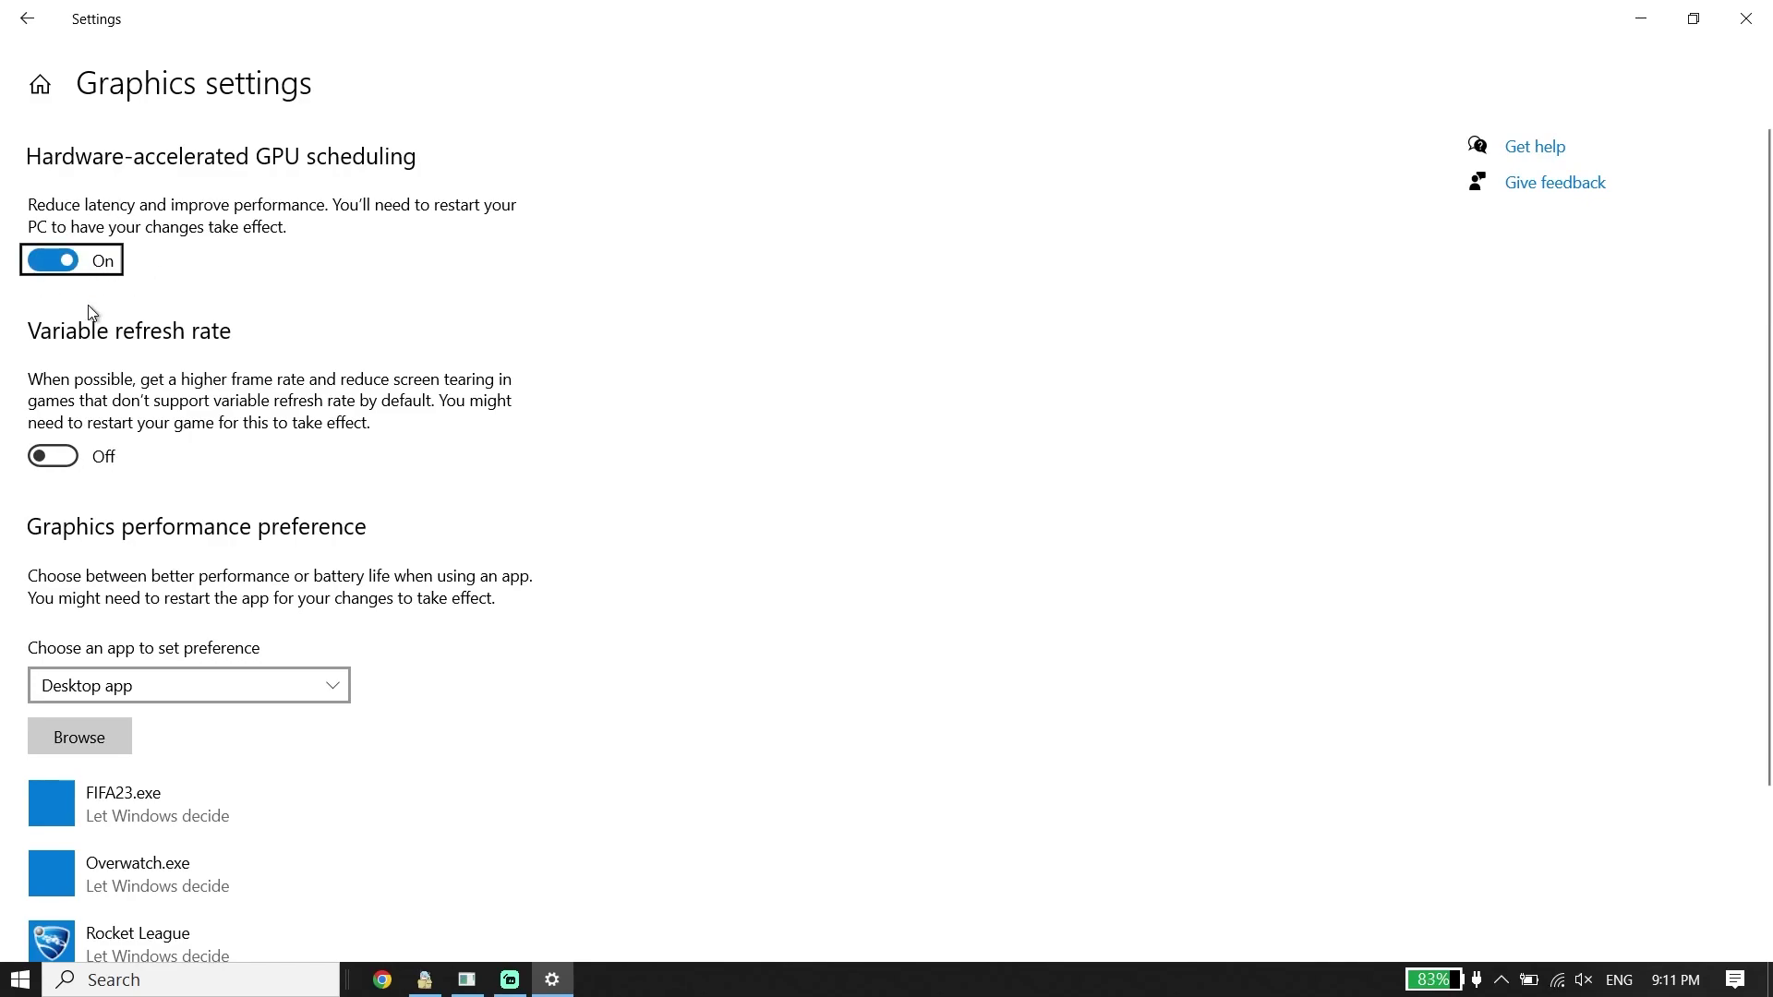
{"action": "scroll", "coordinate": [152, 720], "scroll_direction": "down", "scroll_amount": 3}
{"action": "left_click", "coordinate": [114, 533]}
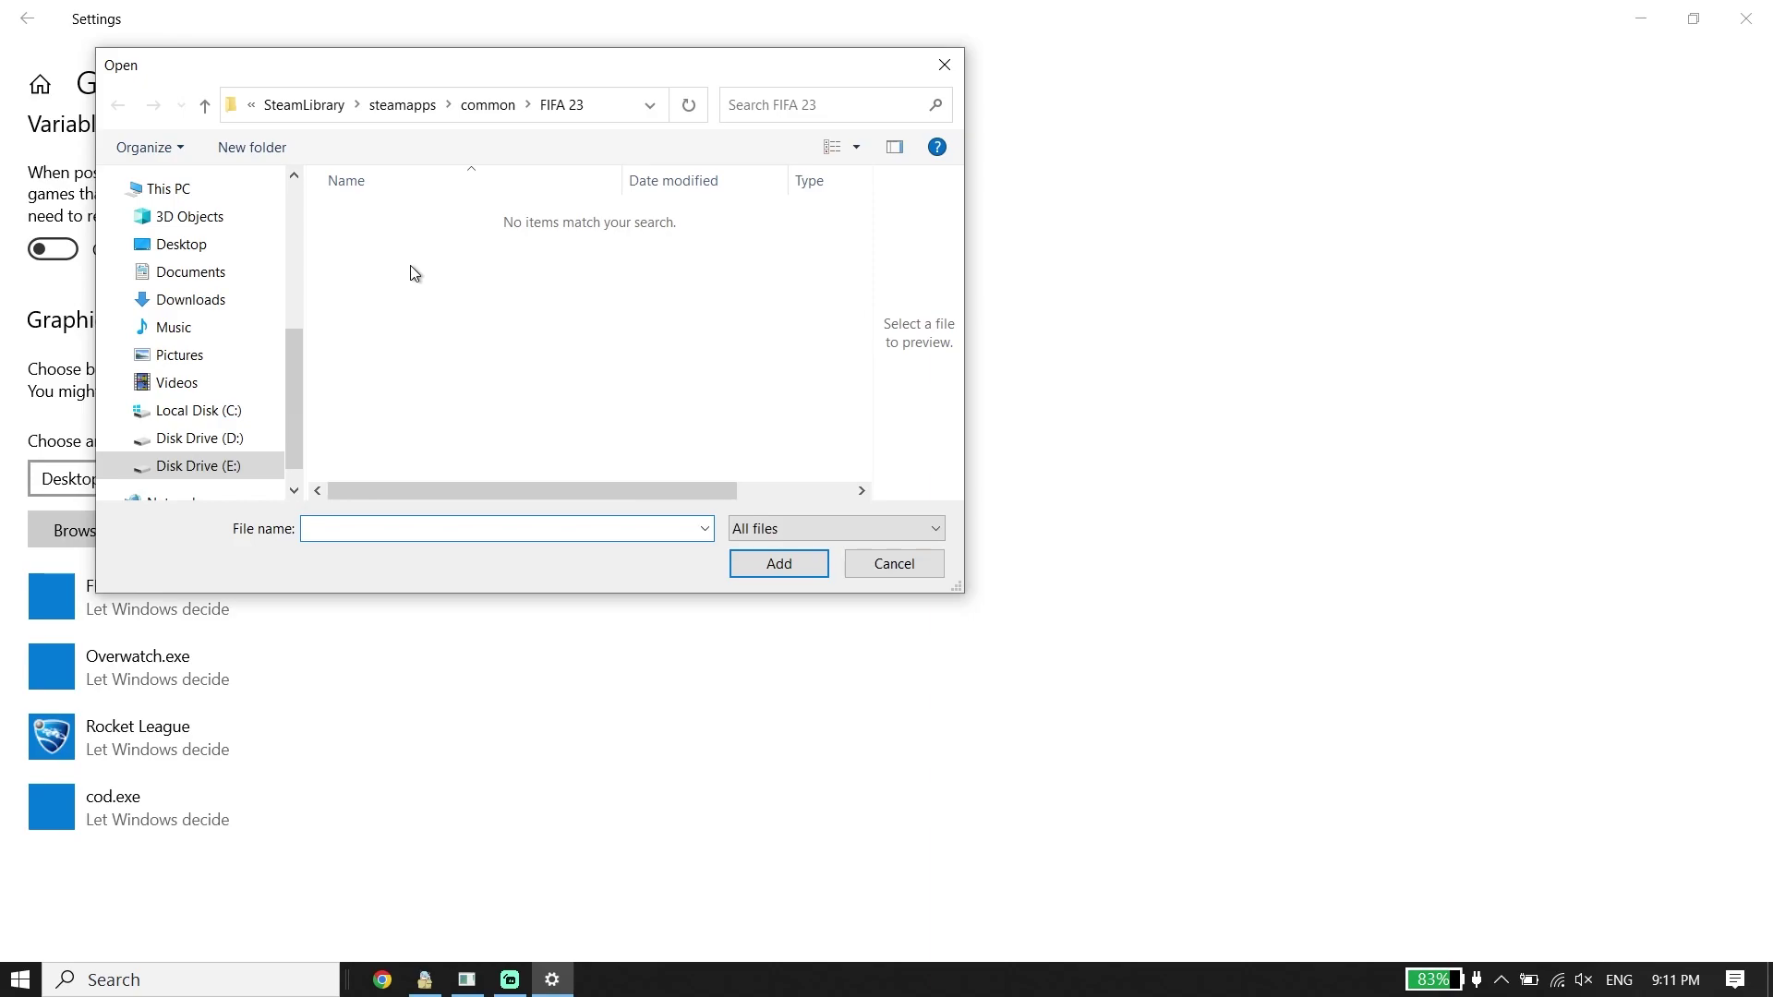
{"action": "left_click", "coordinate": [910, 565]}
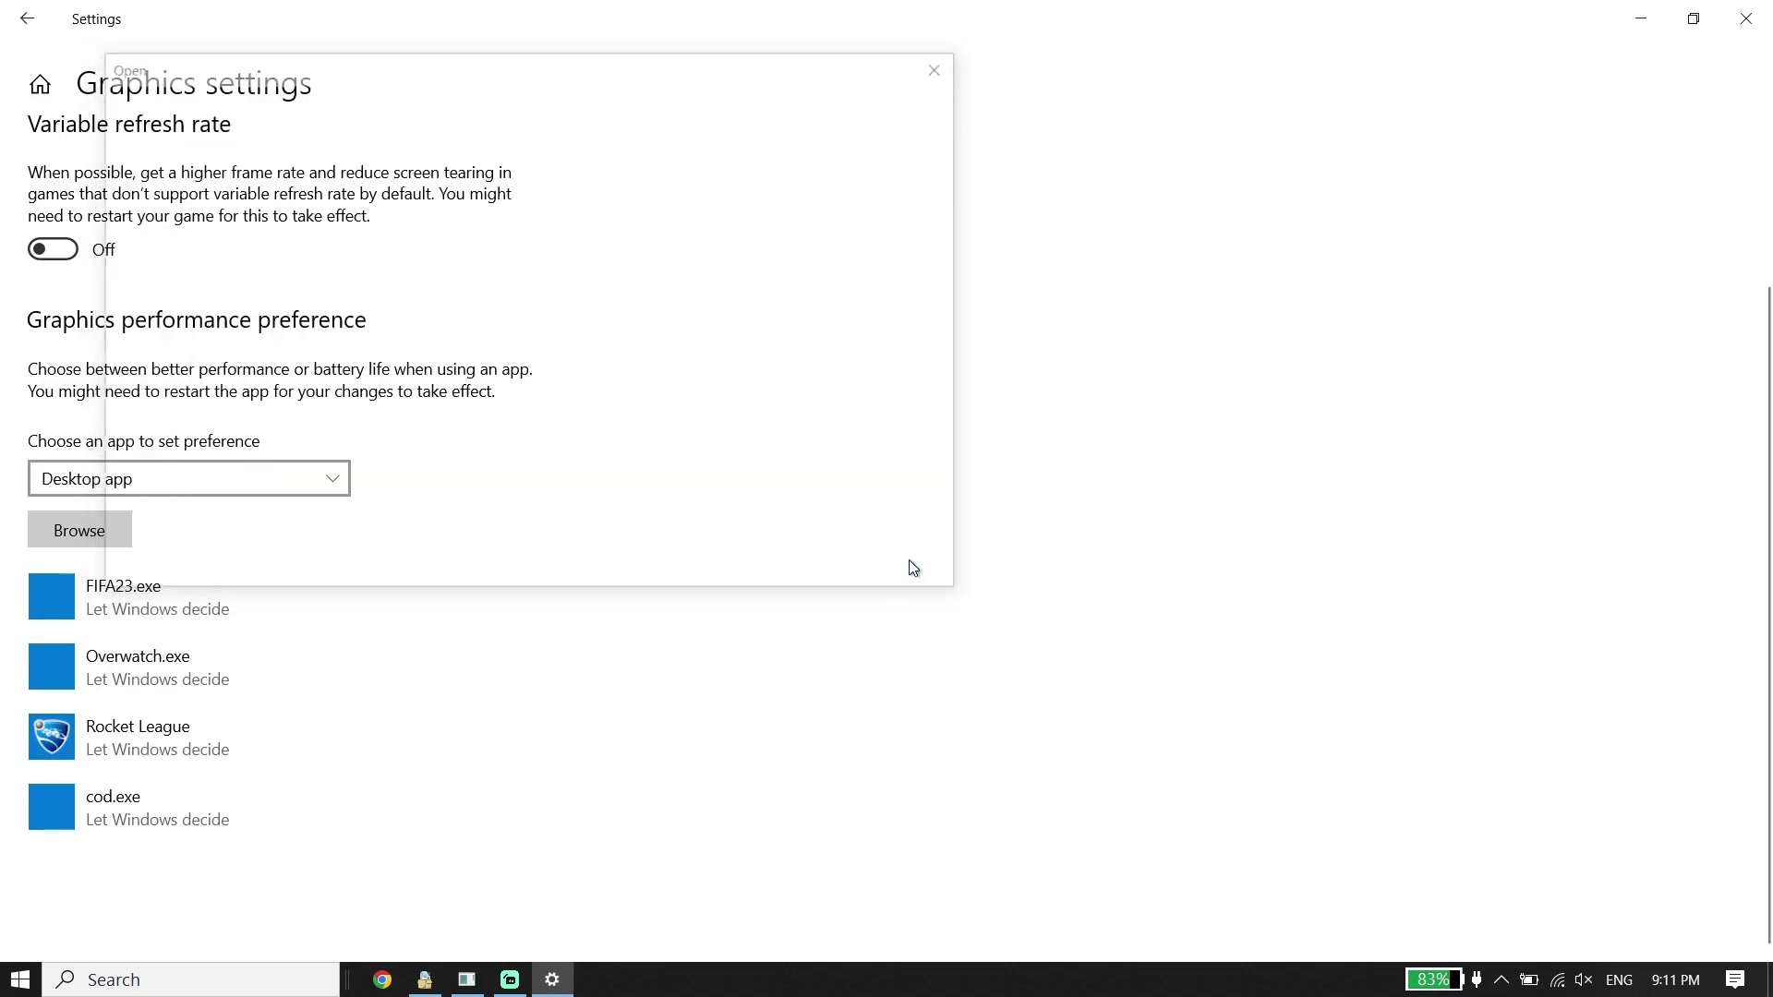